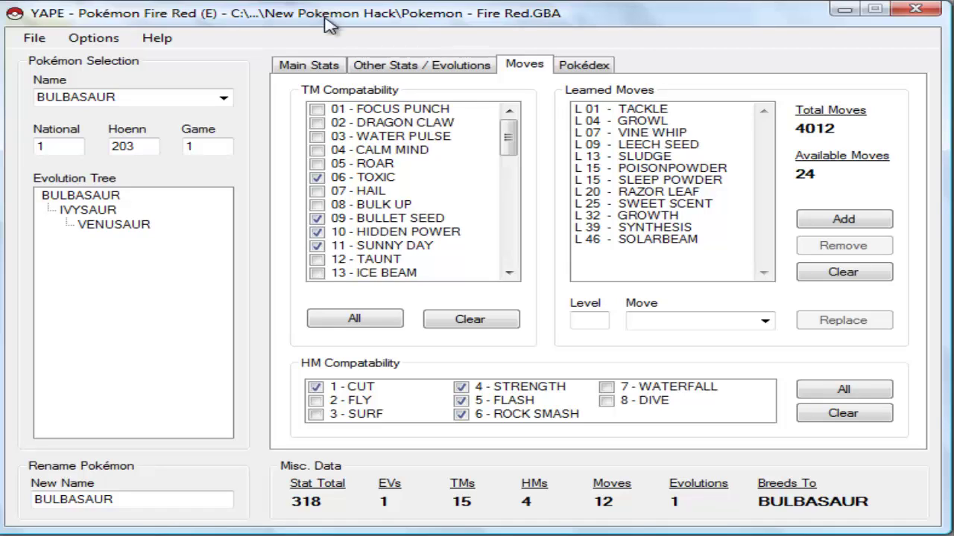
Open the 'Pokemon - Fire Red' ROM in YAPE.
click(36, 37)
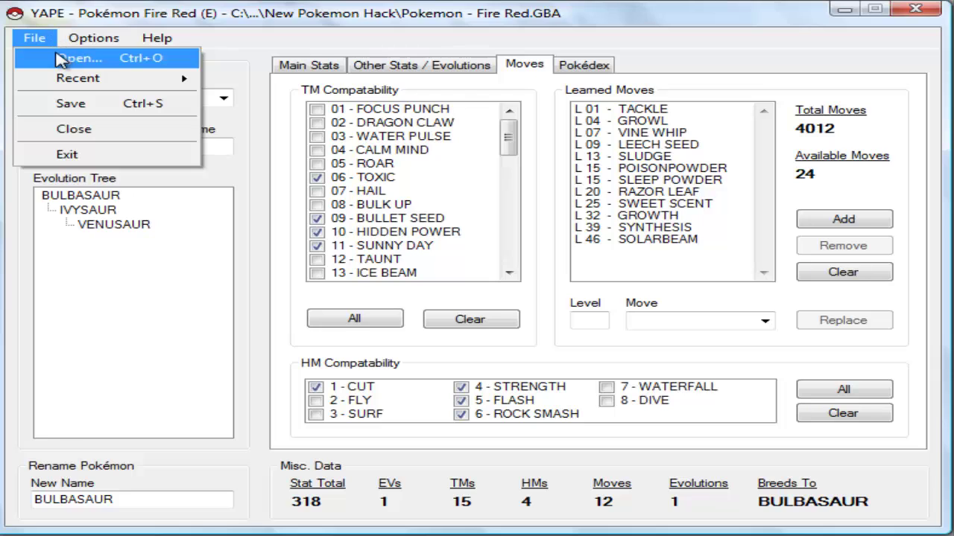
click(61, 58)
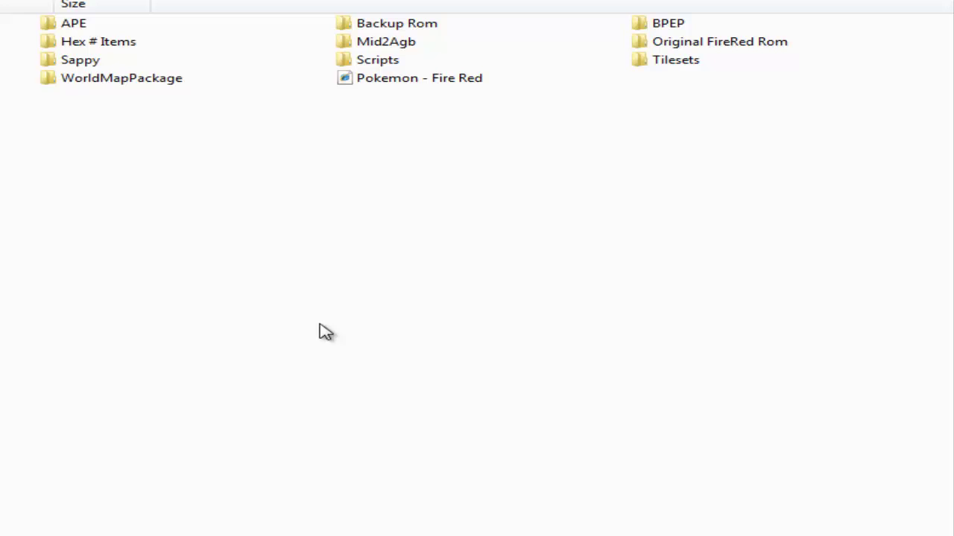
click(385, 84)
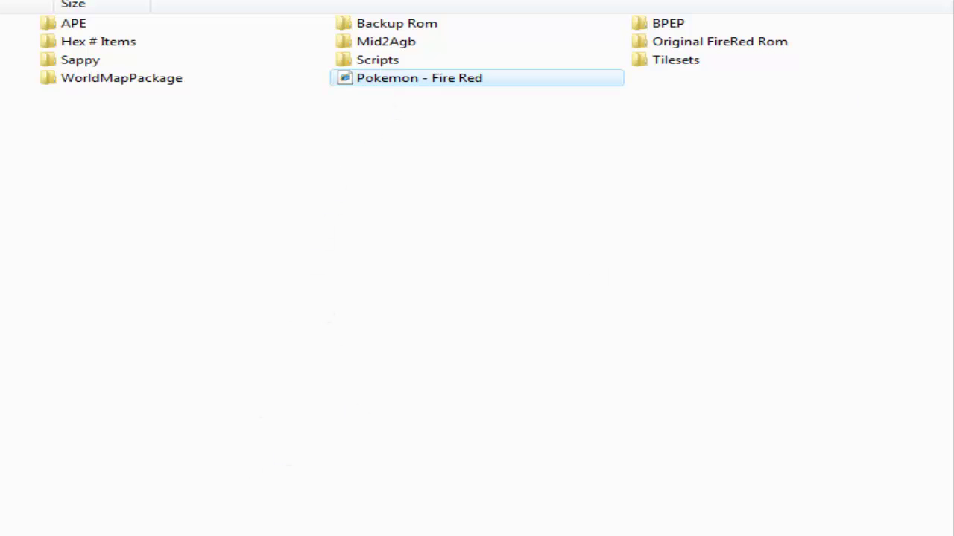
key(Return)
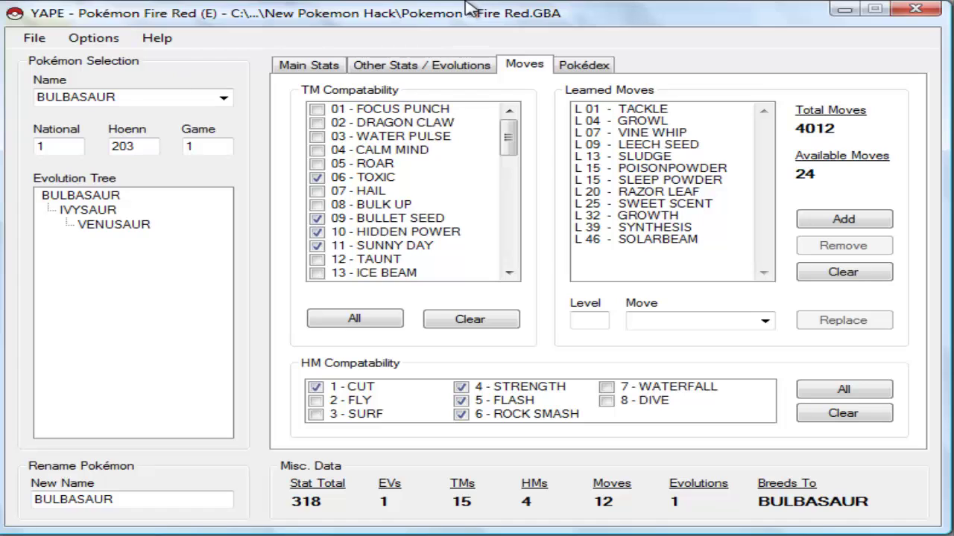
Show Bulbasaur's base stats, keeping BULBASAUR selected in the Name list.
click(294, 66)
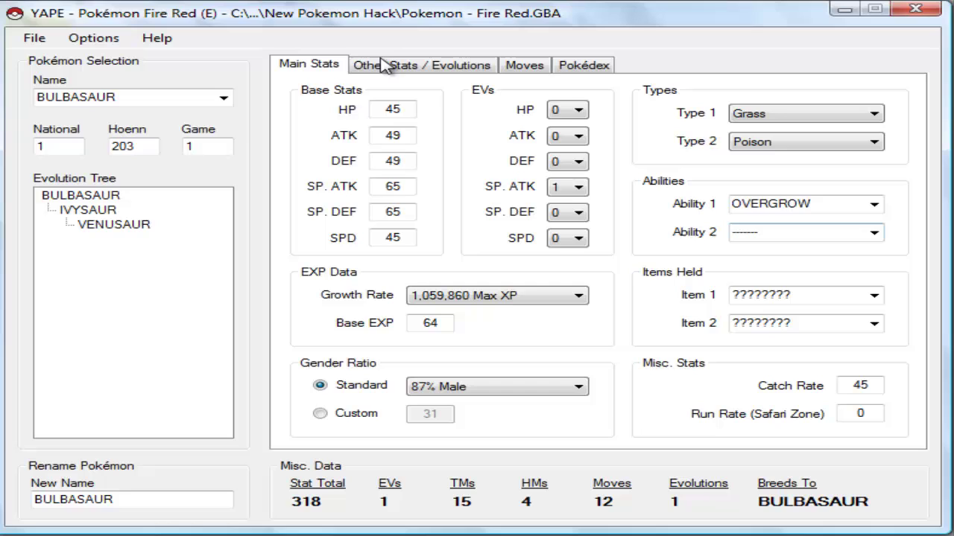
click(223, 98)
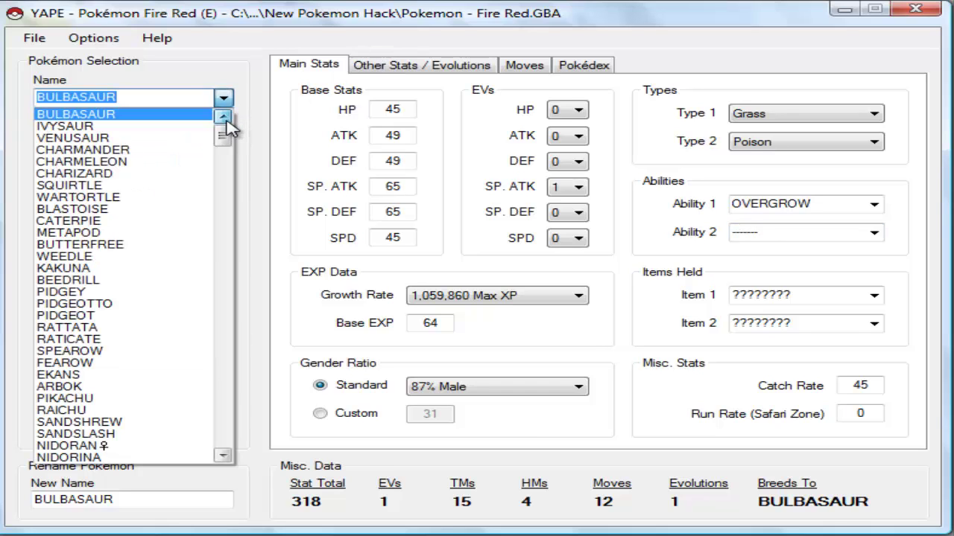
click(224, 97)
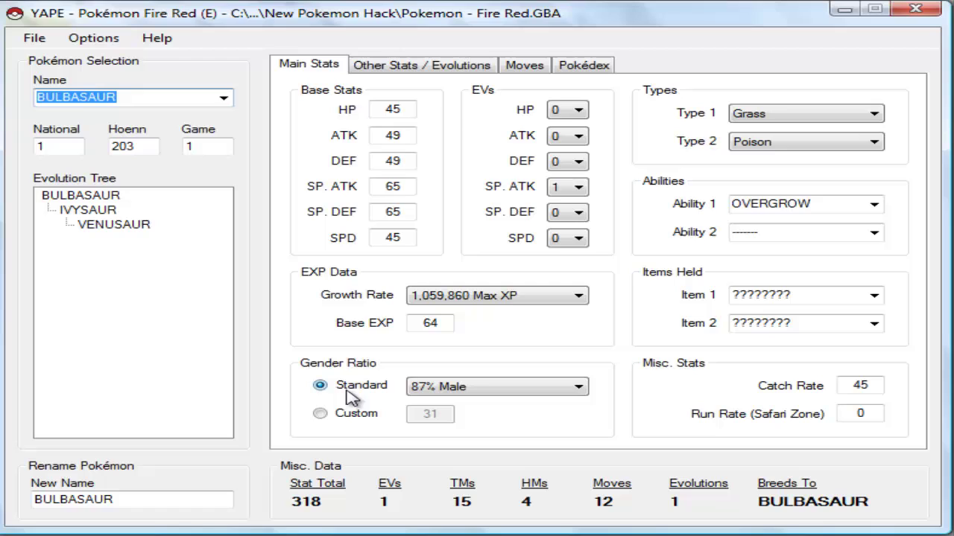
Leave the gender ratio at 87% Male and show Bulbasaur's evolution and egg-group data.
click(354, 415)
click(365, 387)
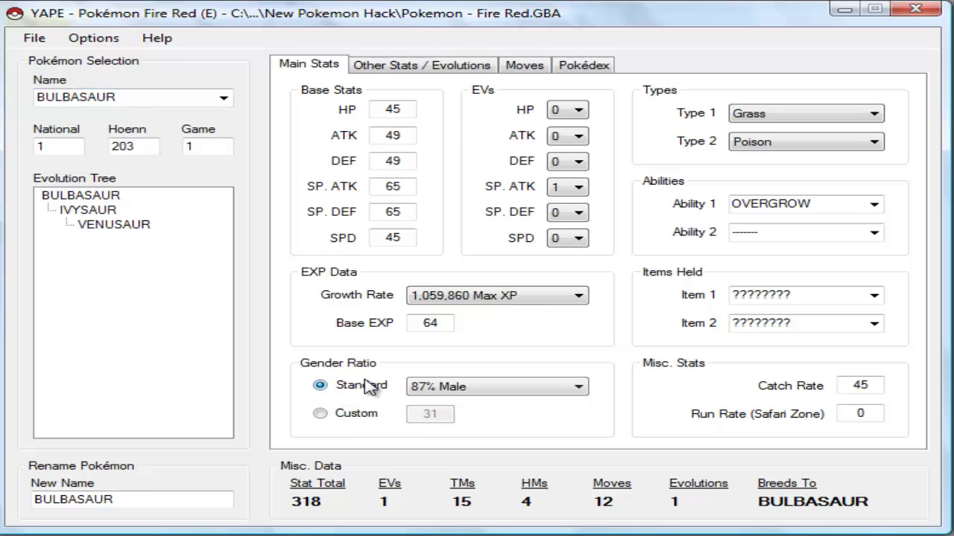
click(470, 386)
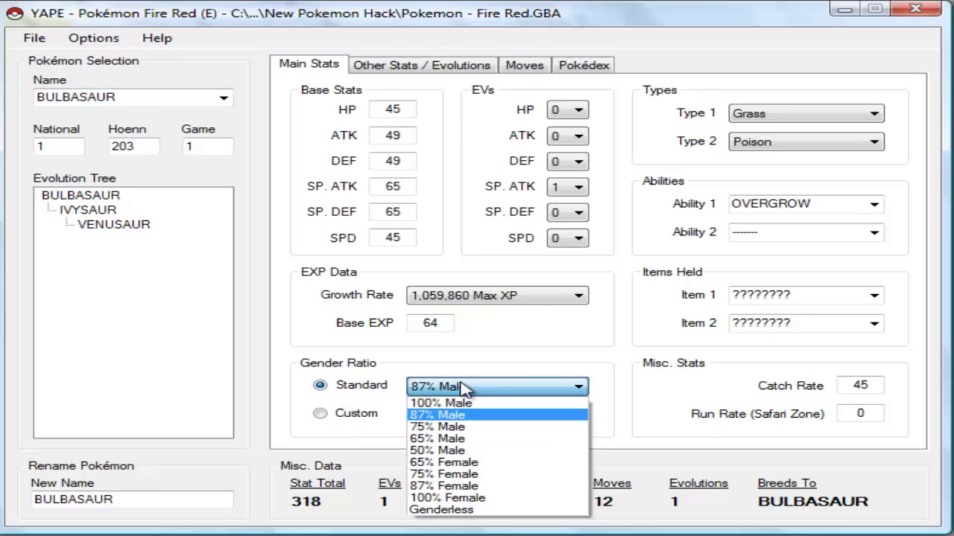
click(407, 298)
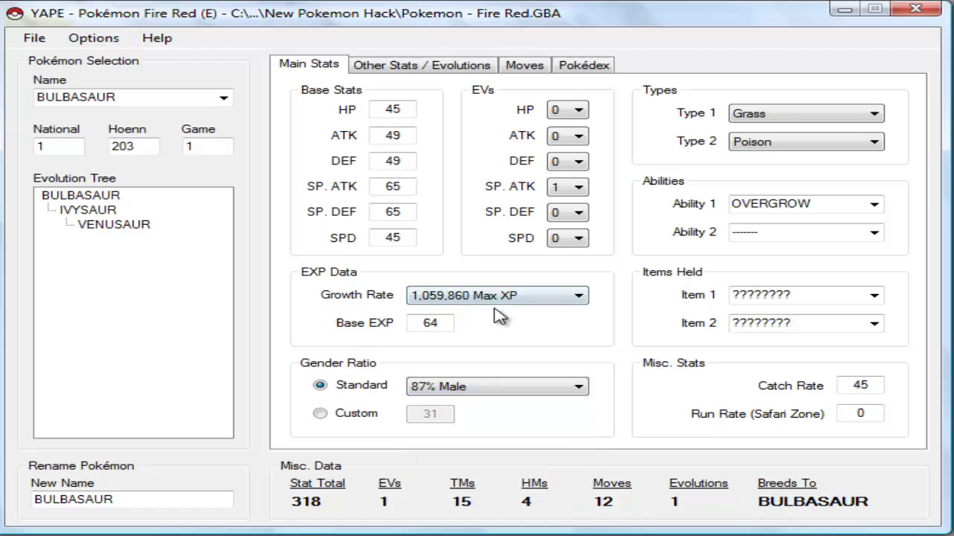
click(477, 71)
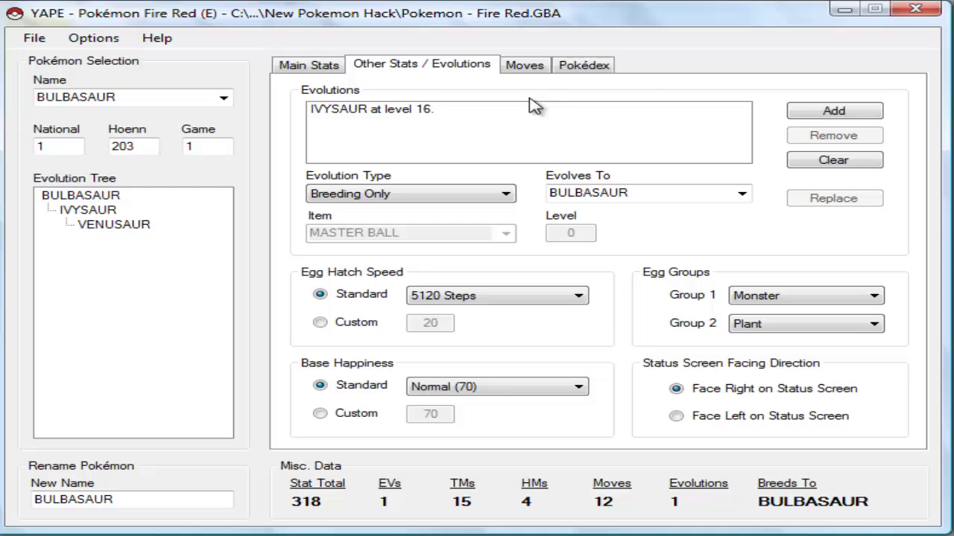
Review Bulbasaur's Pokédex entry (Seed, 0.7 m, 6.9 kg), then return to its base stats.
click(526, 67)
click(607, 66)
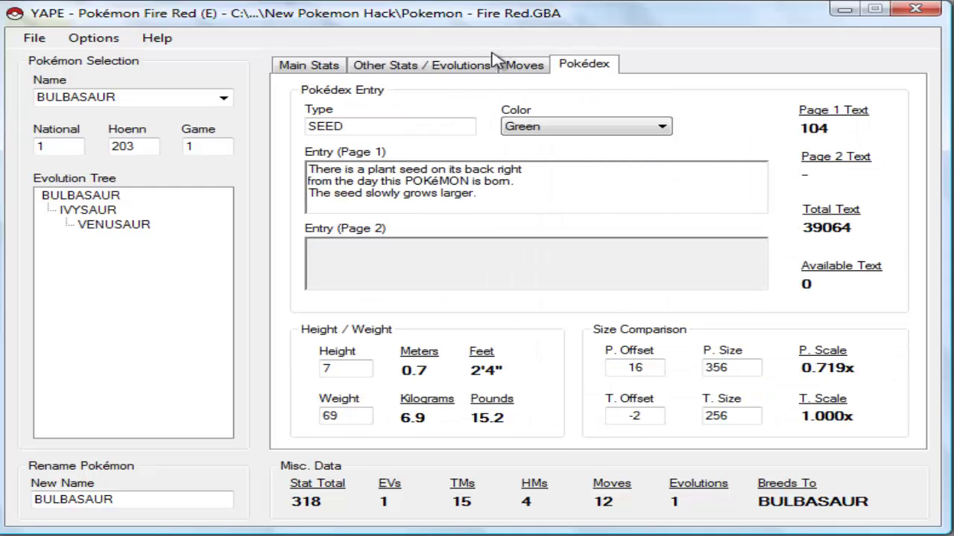
click(468, 70)
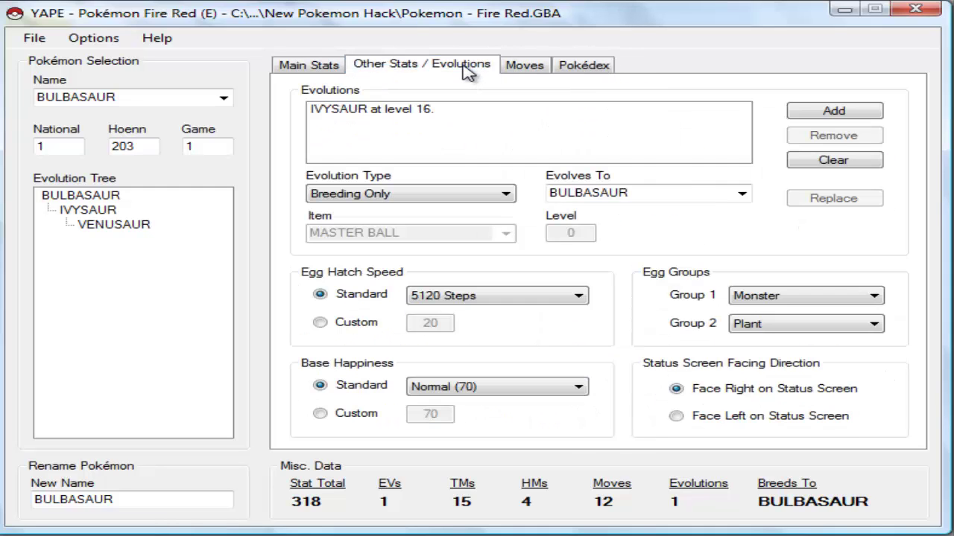
click(563, 69)
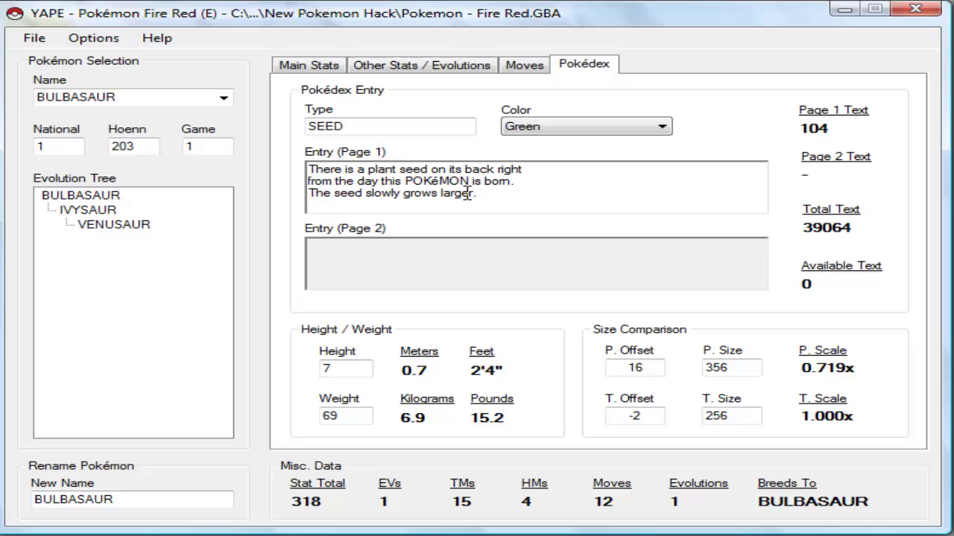
click(312, 66)
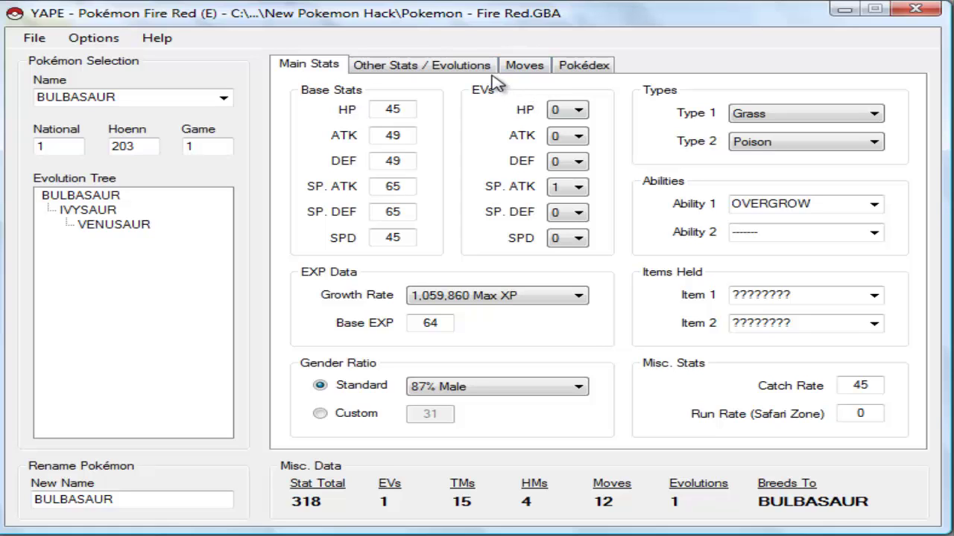
Show Bulbasaur's level-up moves and TM/HM compatibility.
click(524, 67)
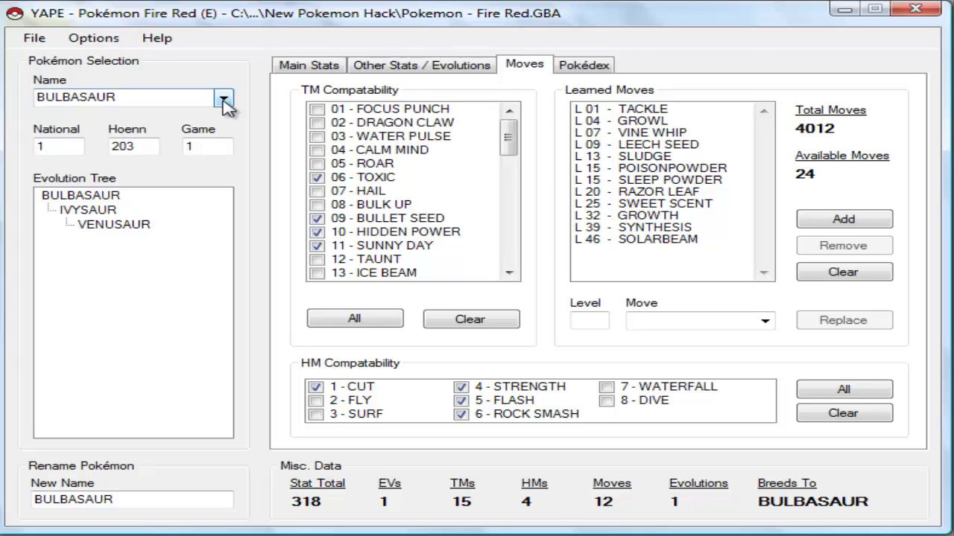
Load TYRANITAR from the Pokémon name list.
click(223, 100)
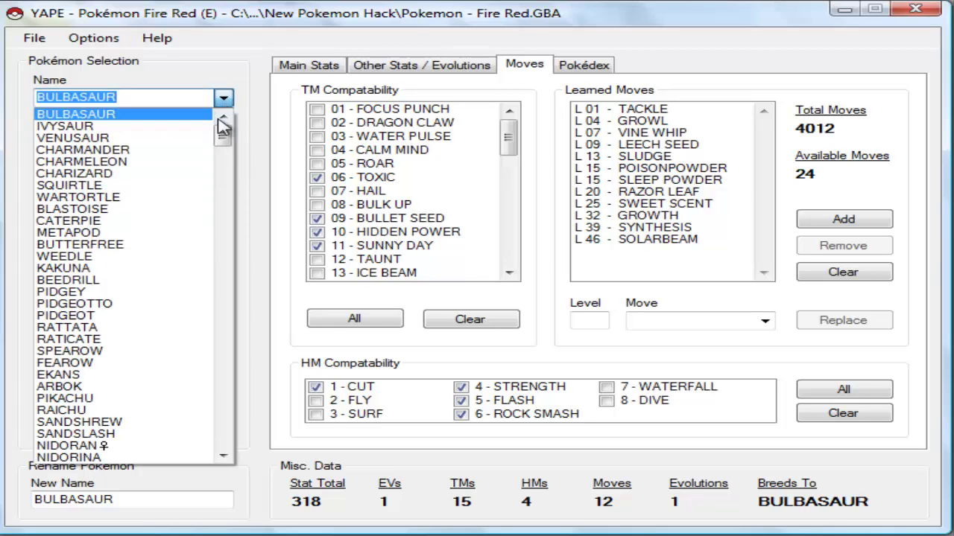
drag(221, 148, 216, 326)
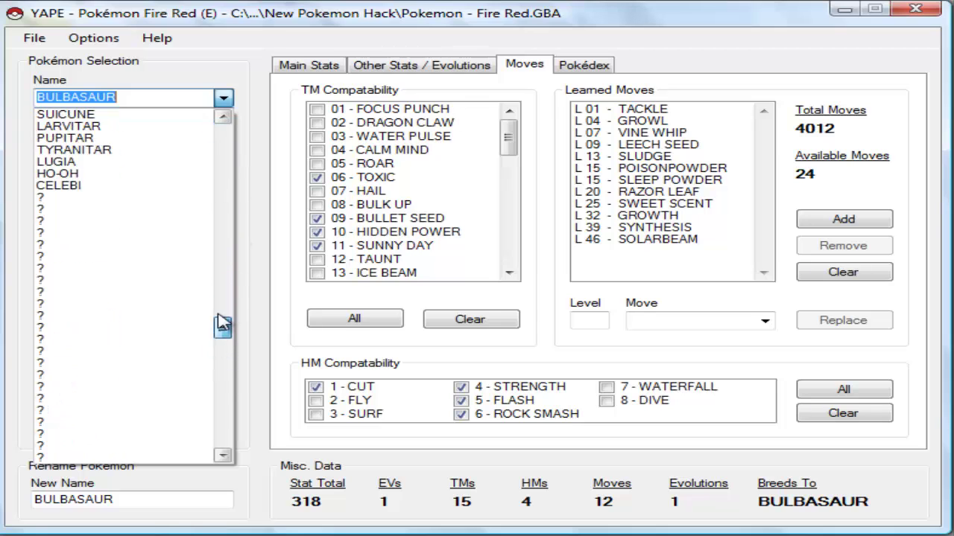
drag(220, 334, 219, 315)
click(43, 365)
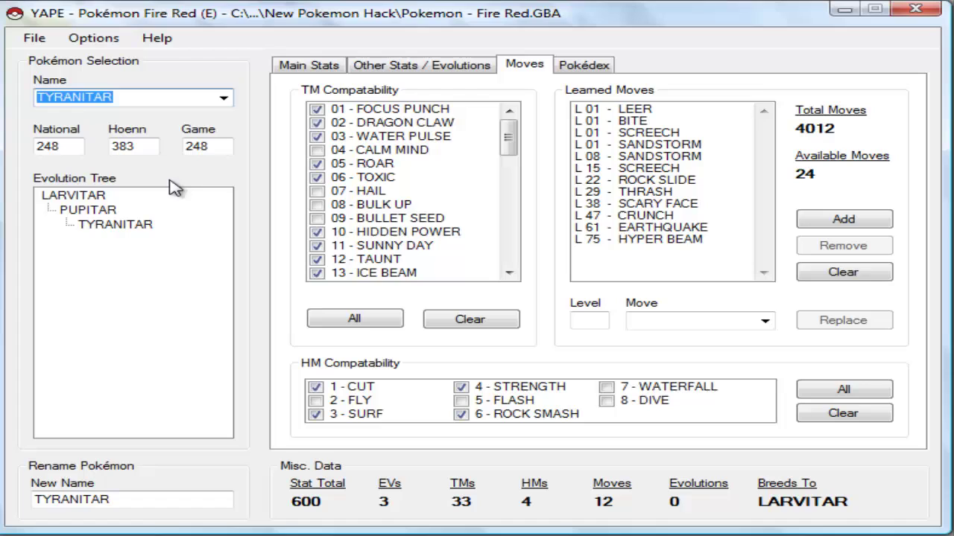
Delete Tyranitar's duplicate level 8 Sandstorm from its learned moves.
click(652, 110)
click(653, 133)
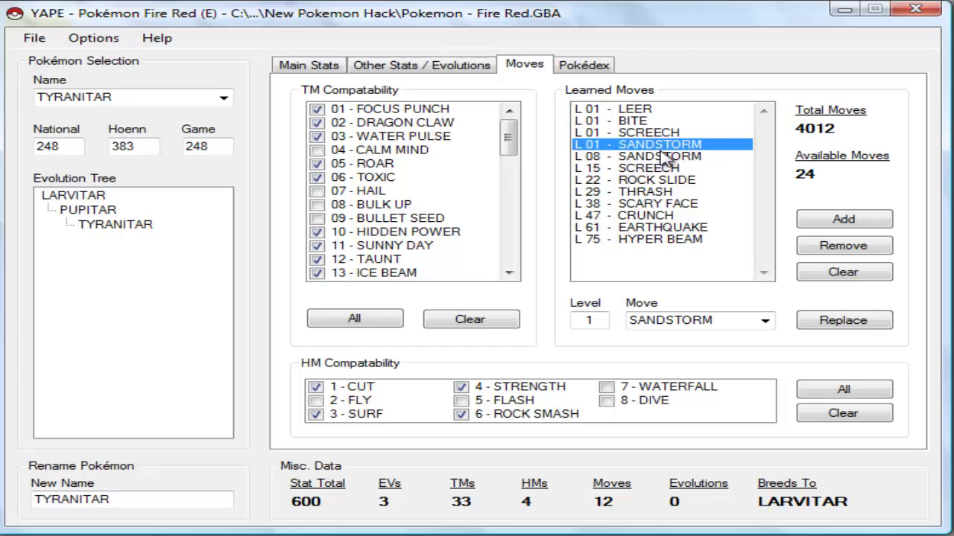
click(662, 158)
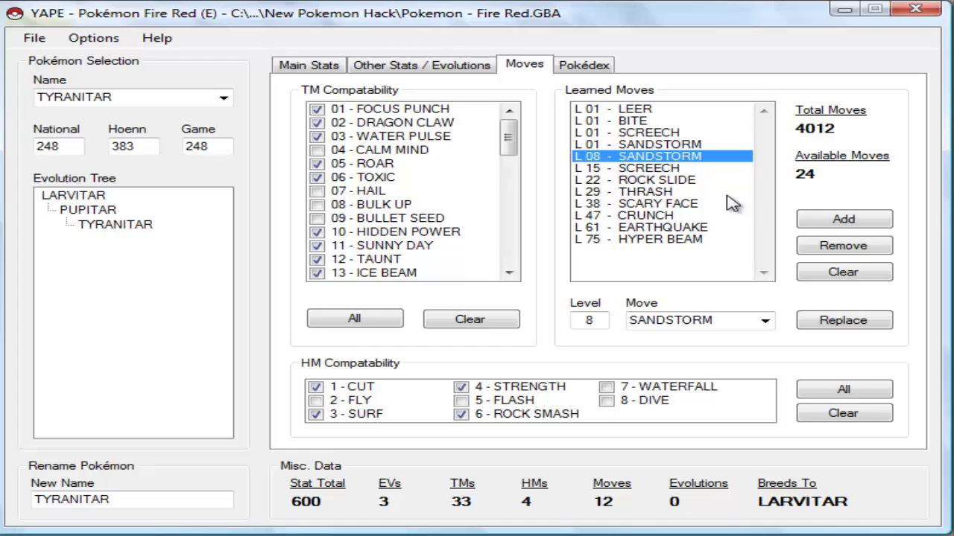
click(866, 249)
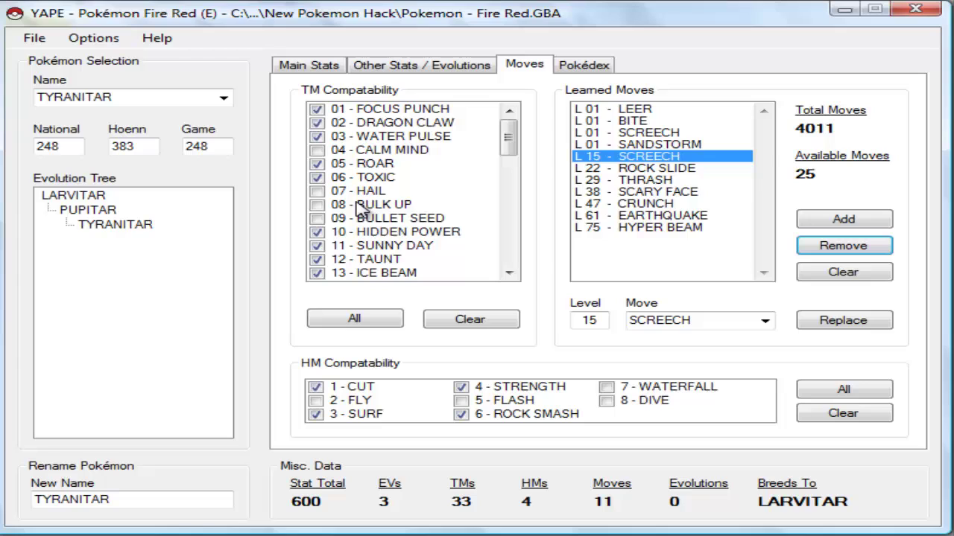
click(34, 38)
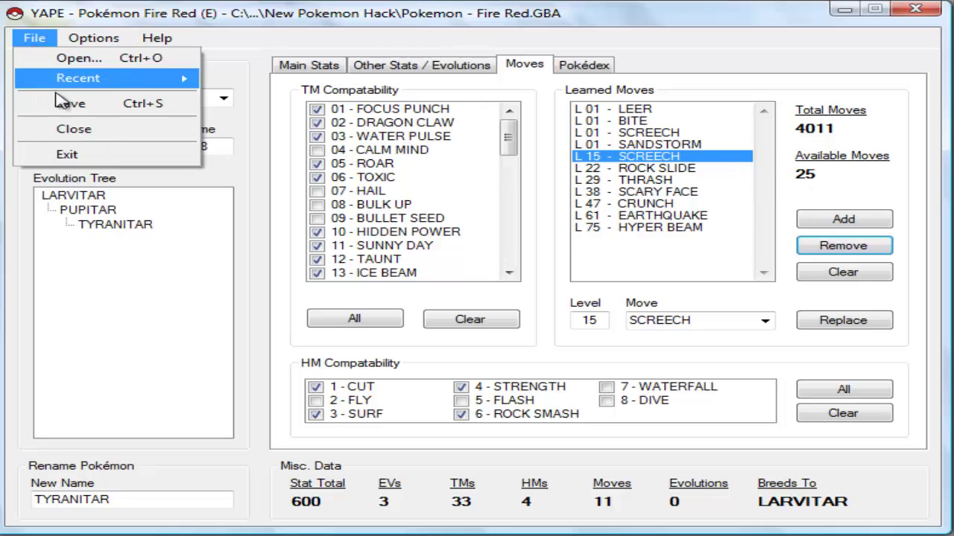
click(147, 129)
Load SALAMENCE from the Pokémon name list.
click(224, 97)
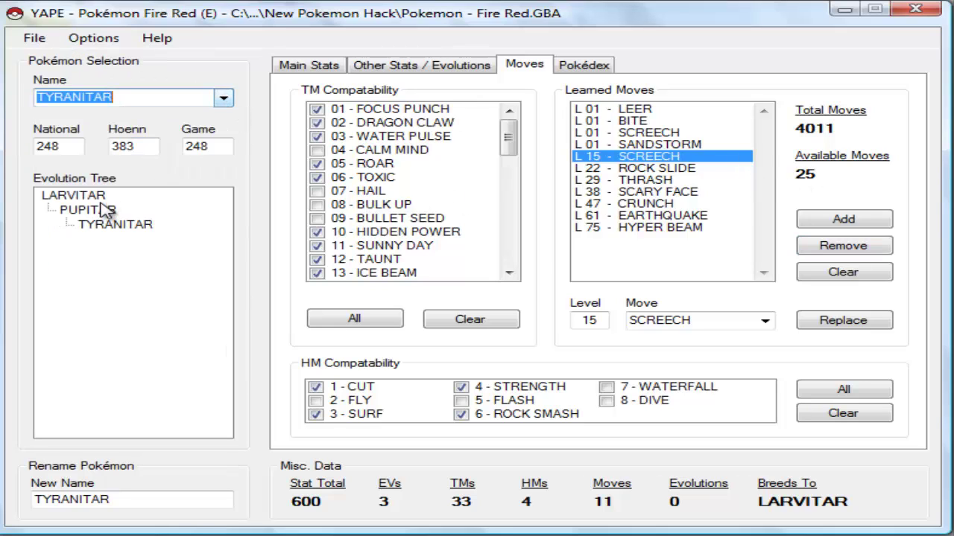
click(114, 213)
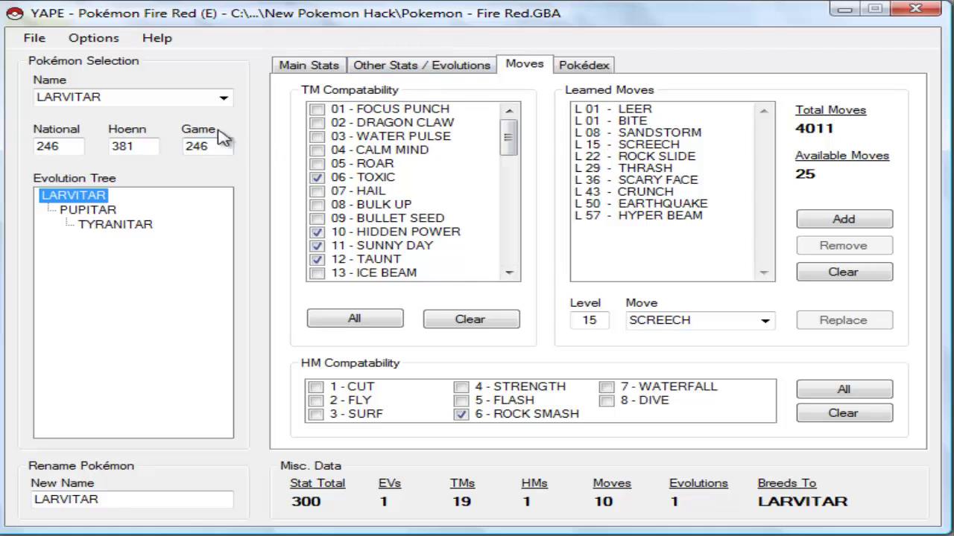
click(224, 101)
drag(223, 331, 222, 432)
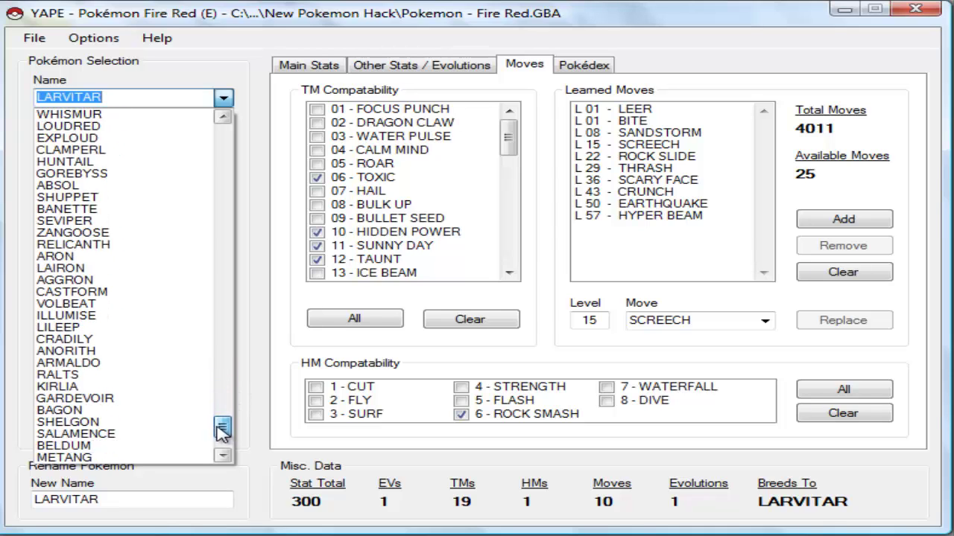
click(74, 433)
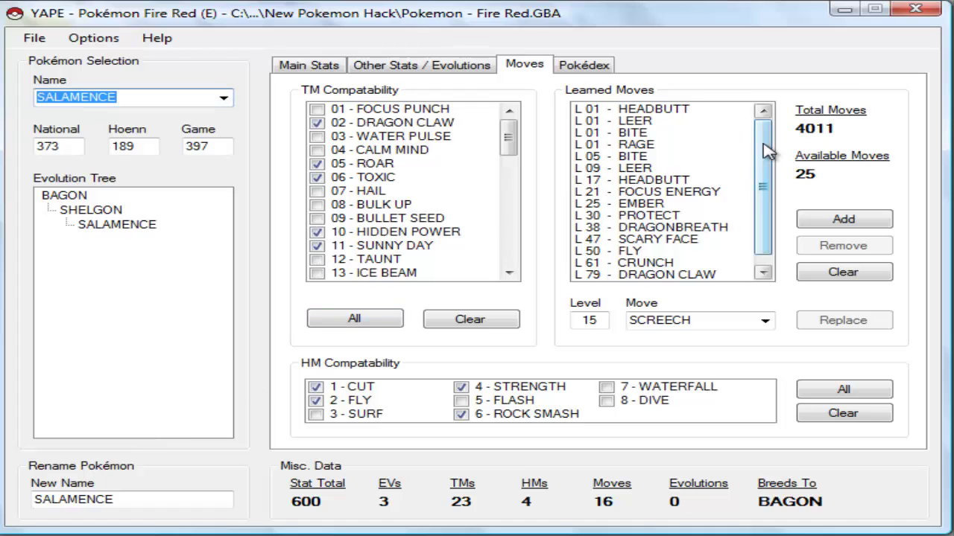
Inspect Salamence's learned moves to find the duplicate Bite, Leer and Headbutt entries.
click(637, 111)
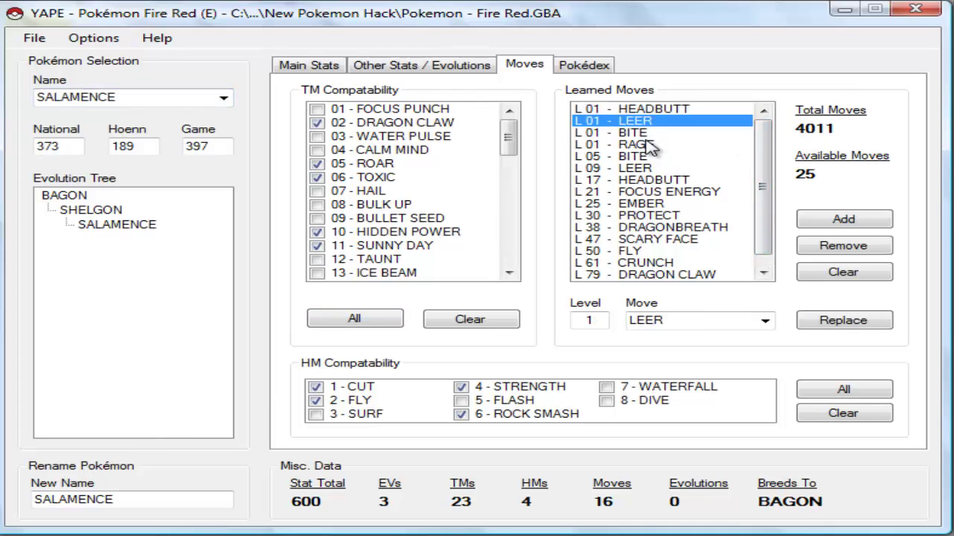
click(647, 145)
key(Up)
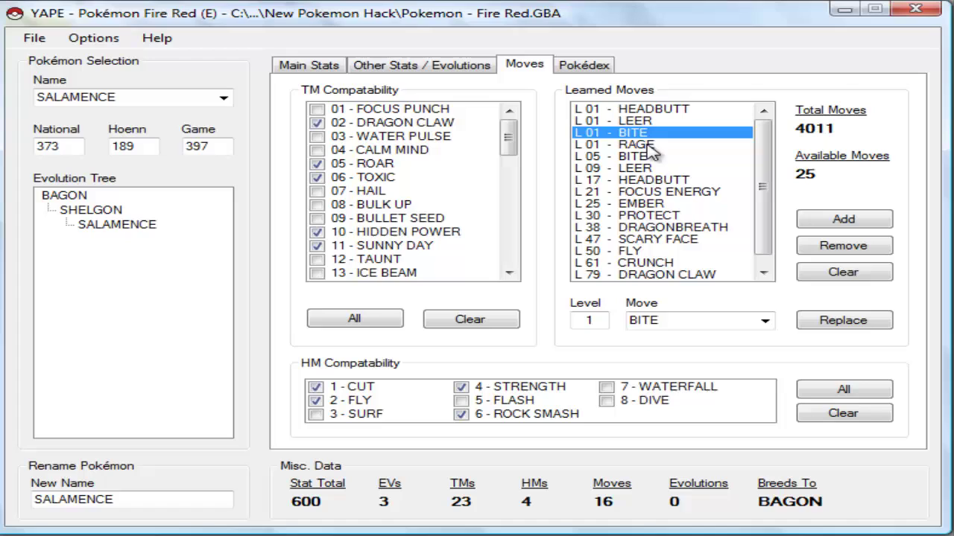
click(647, 145)
click(633, 158)
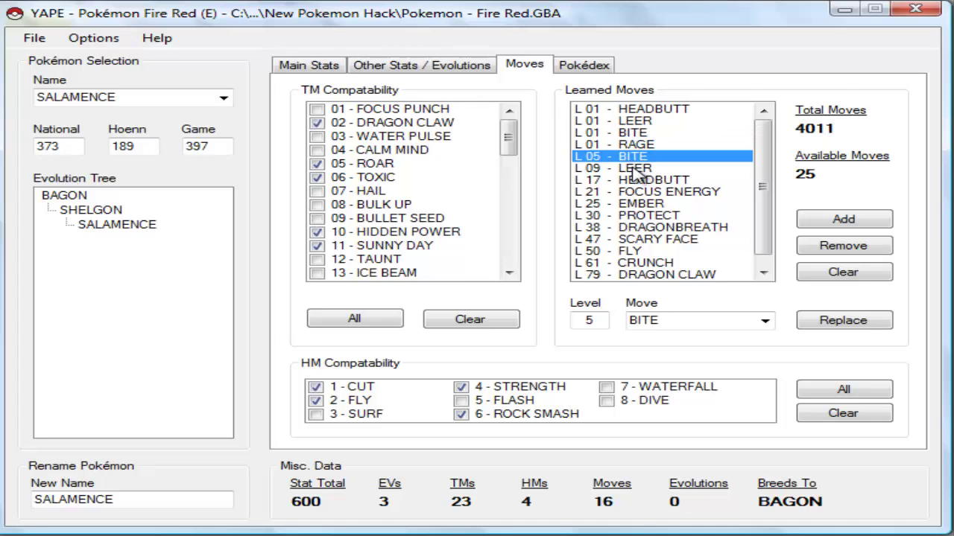
click(636, 168)
click(651, 182)
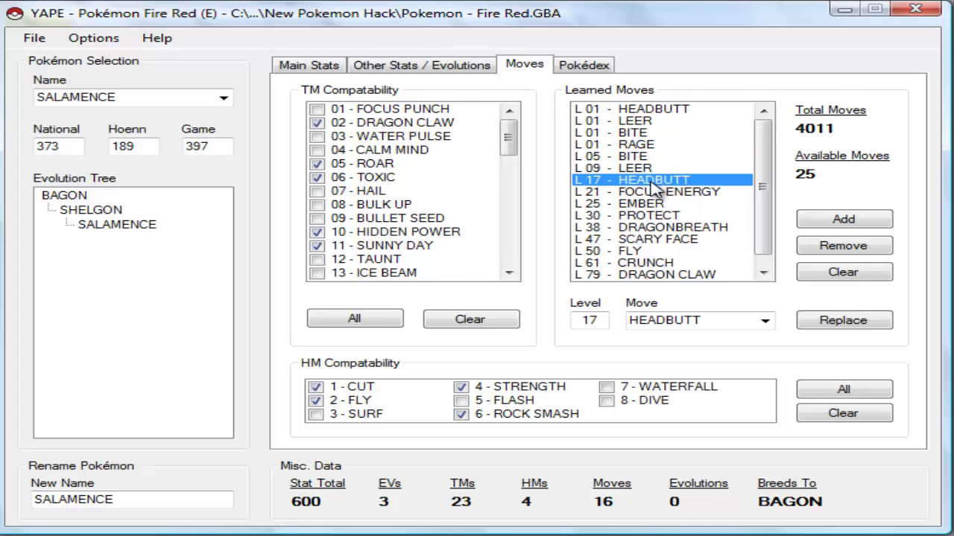
Remove Salamence's duplicate level 5 Bite, level 9 Leer and level 17 Headbutt.
click(631, 157)
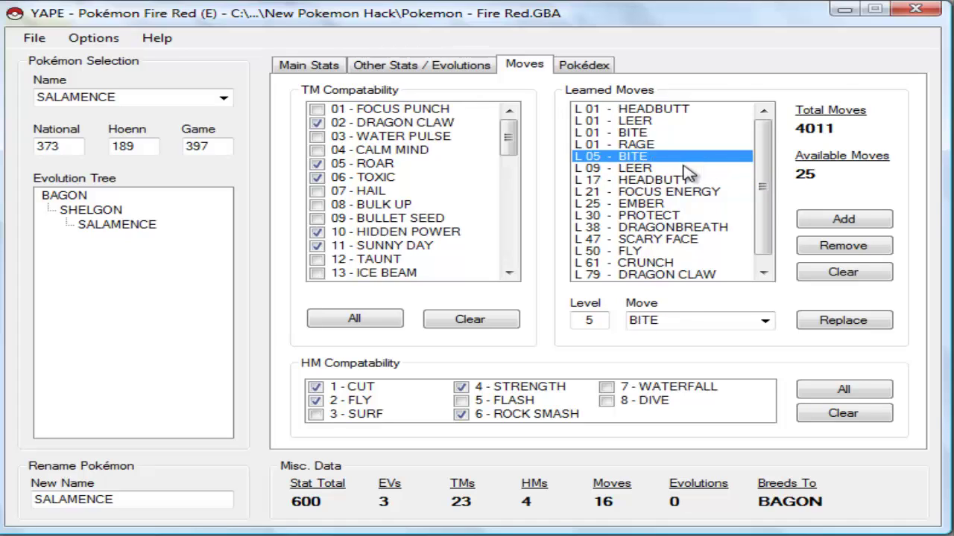
click(859, 254)
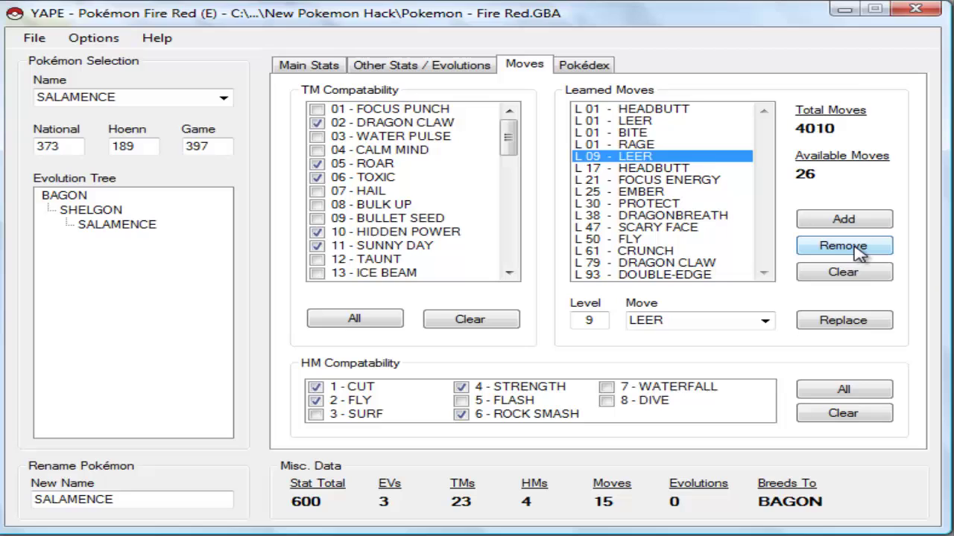
click(859, 254)
click(859, 253)
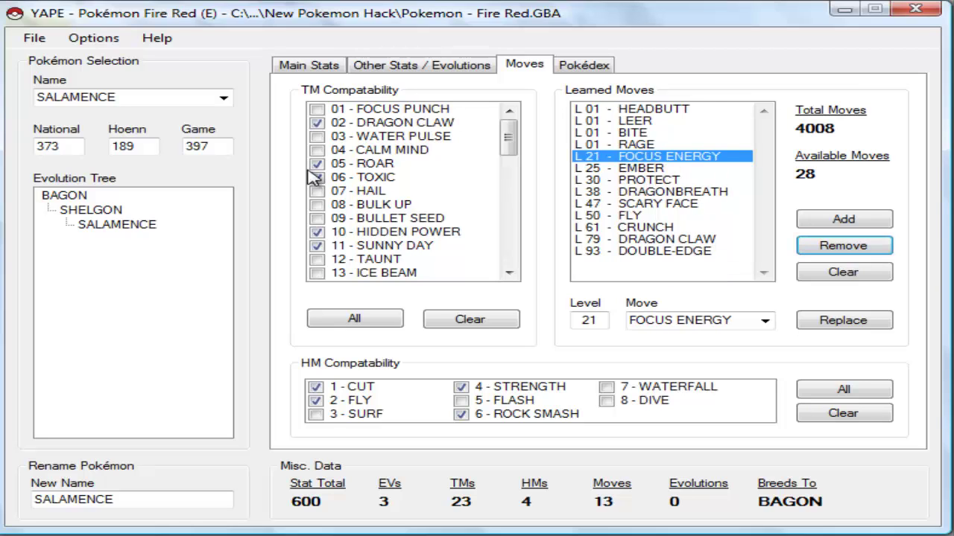
click(34, 37)
click(112, 100)
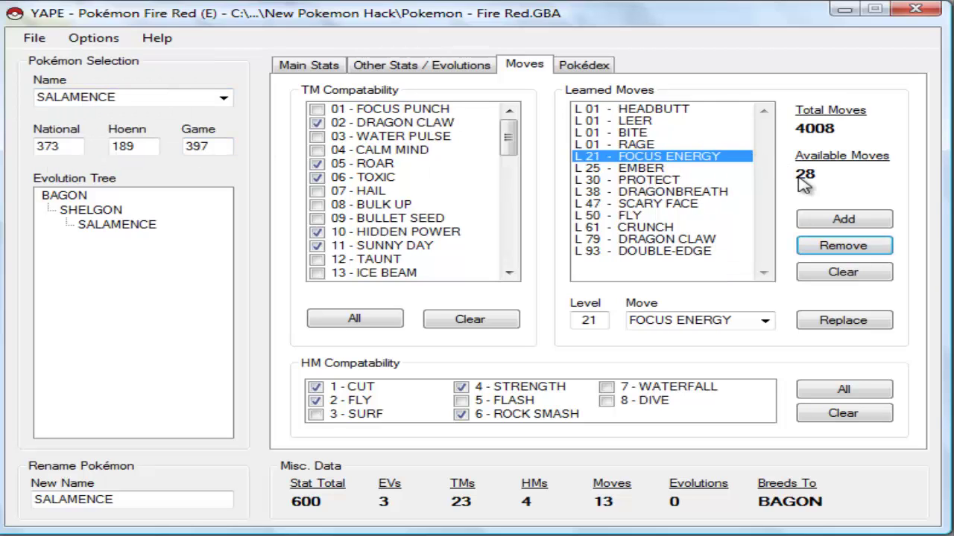
click(219, 98)
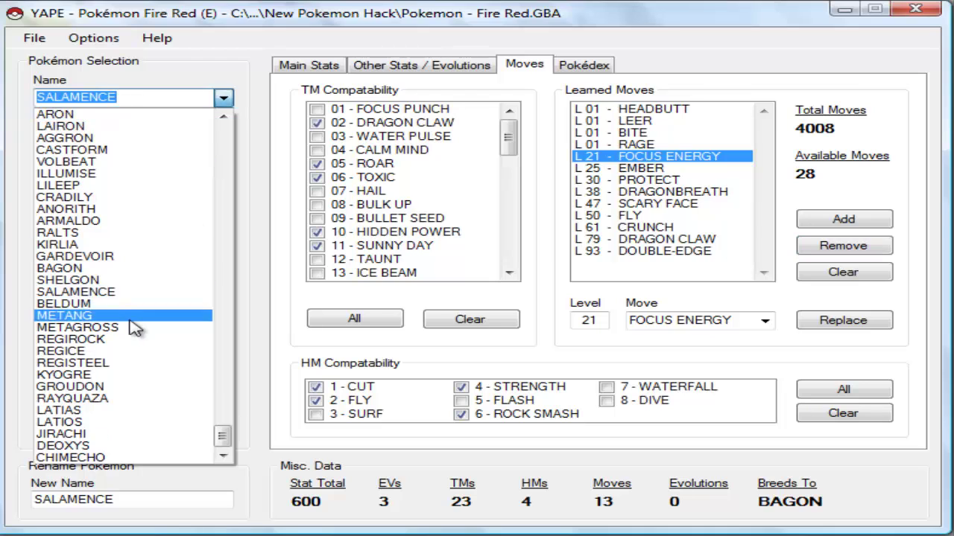
Load METAGROSS and select its duplicate level 20 Confusion in Learned Moves.
click(132, 331)
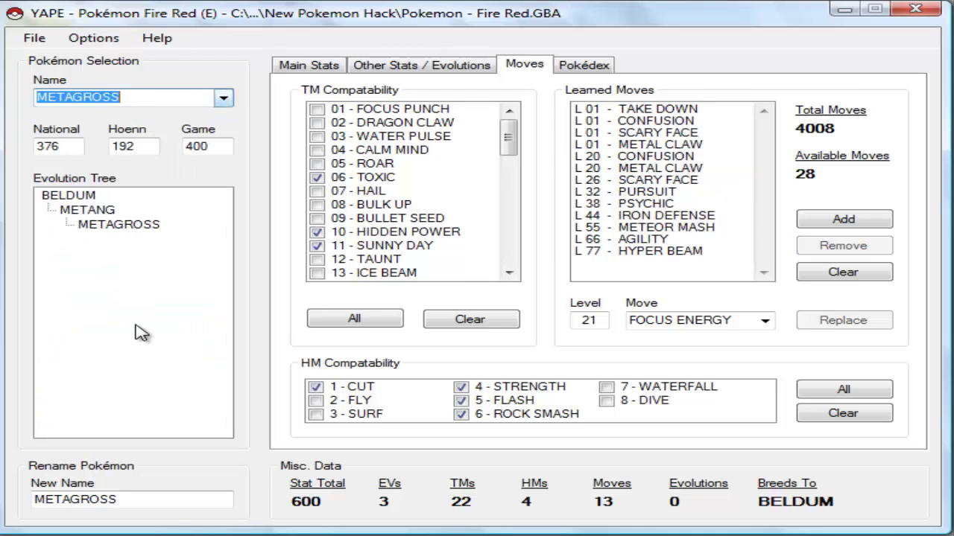
click(682, 112)
click(676, 123)
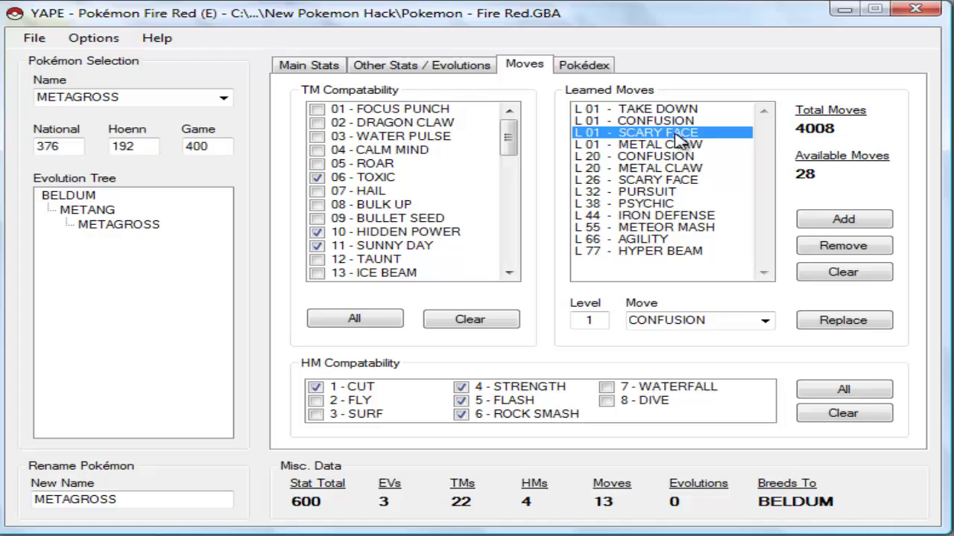
click(680, 145)
click(646, 157)
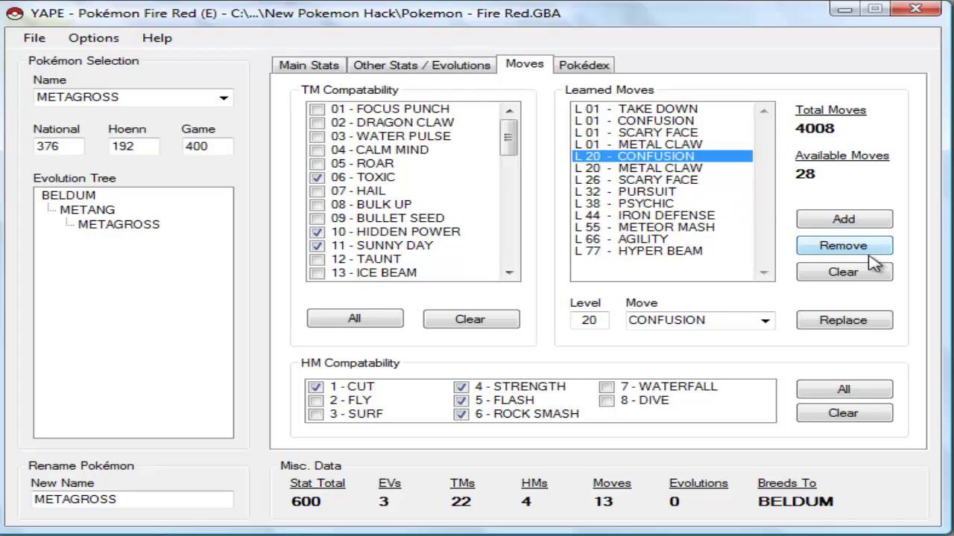
Remove Metagross's level 20 Confusion, level 20 Metal Claw and level 26 Scary Face.
click(869, 253)
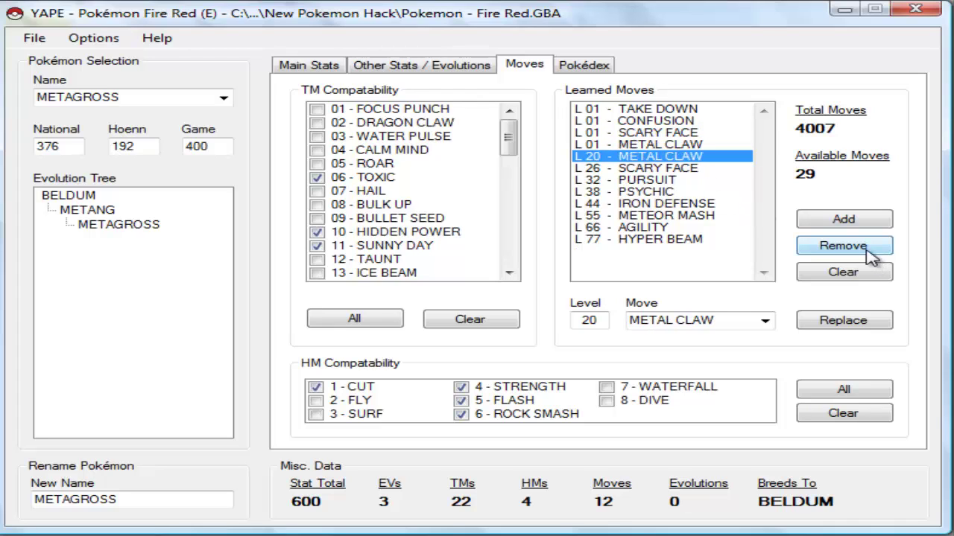
click(869, 254)
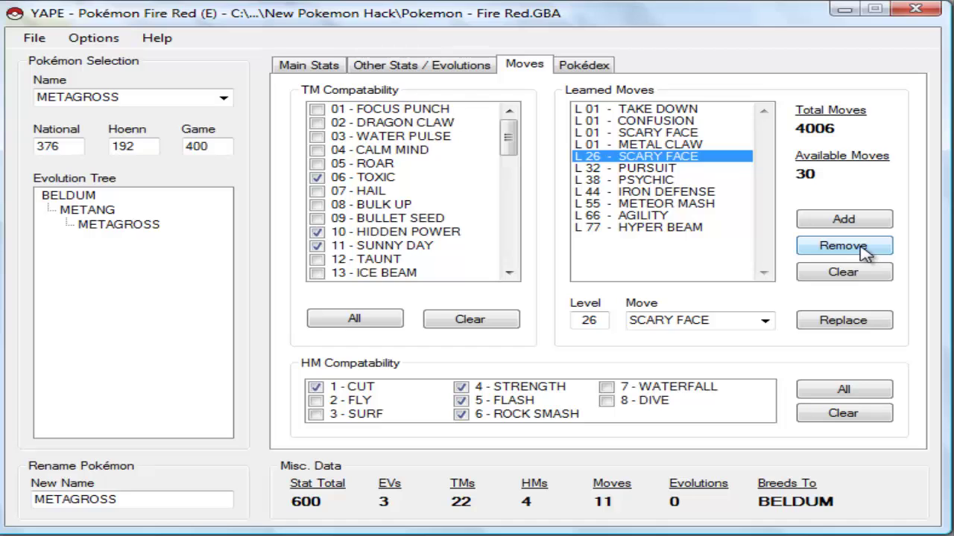
click(866, 254)
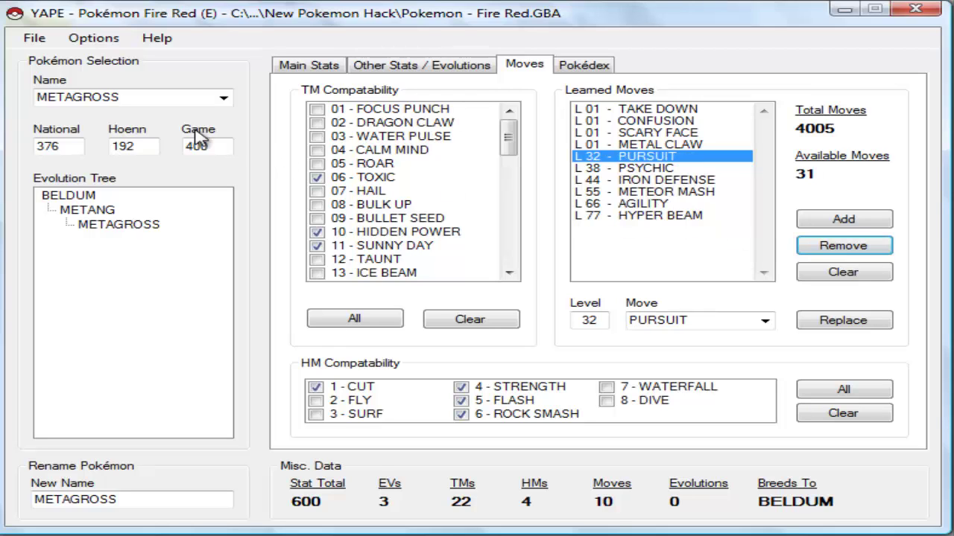
click(28, 39)
click(224, 98)
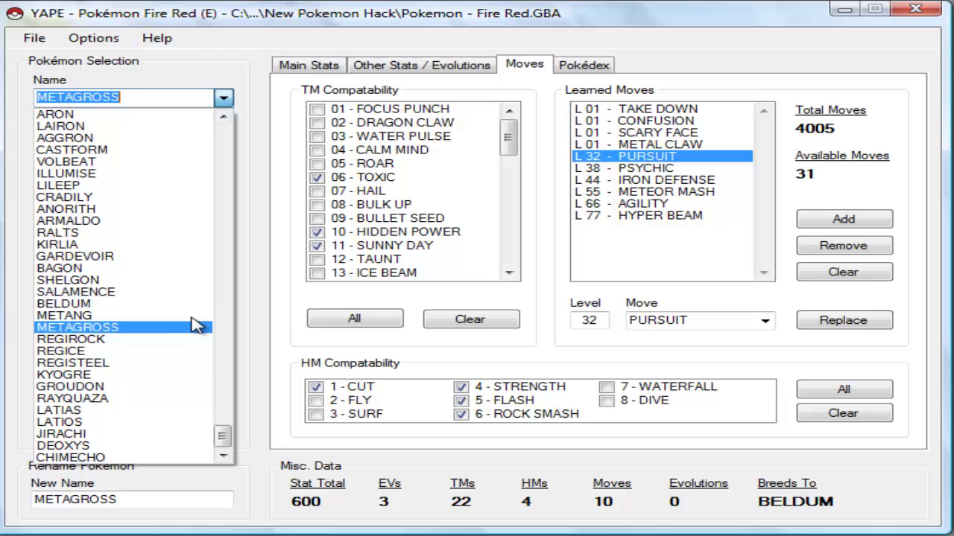
click(559, 187)
click(35, 39)
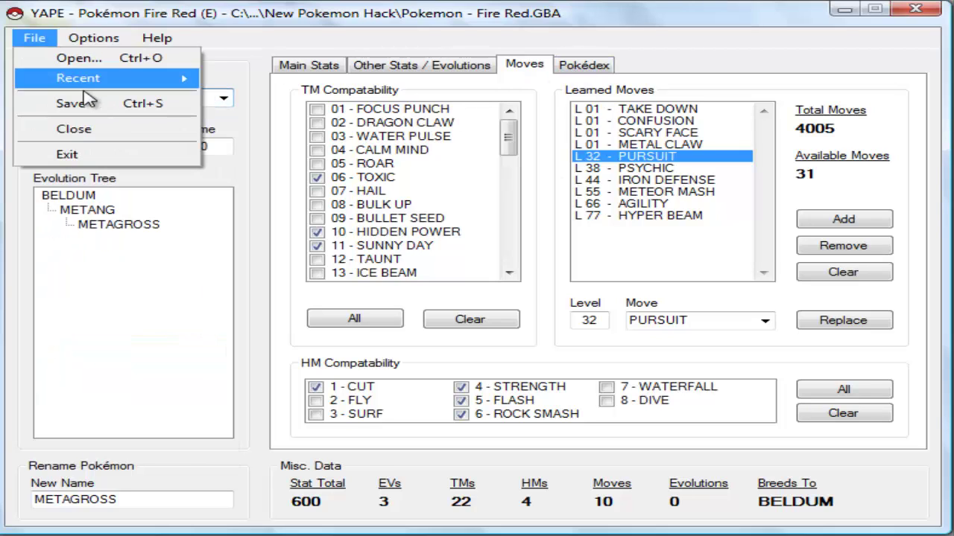
Return to the Main Stats page with BULBASAUR selected.
click(320, 67)
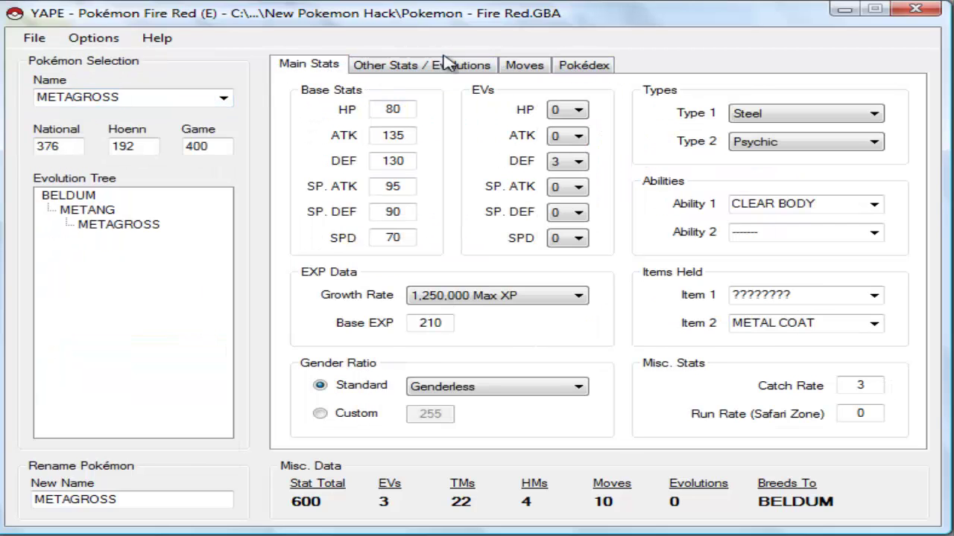
click(224, 98)
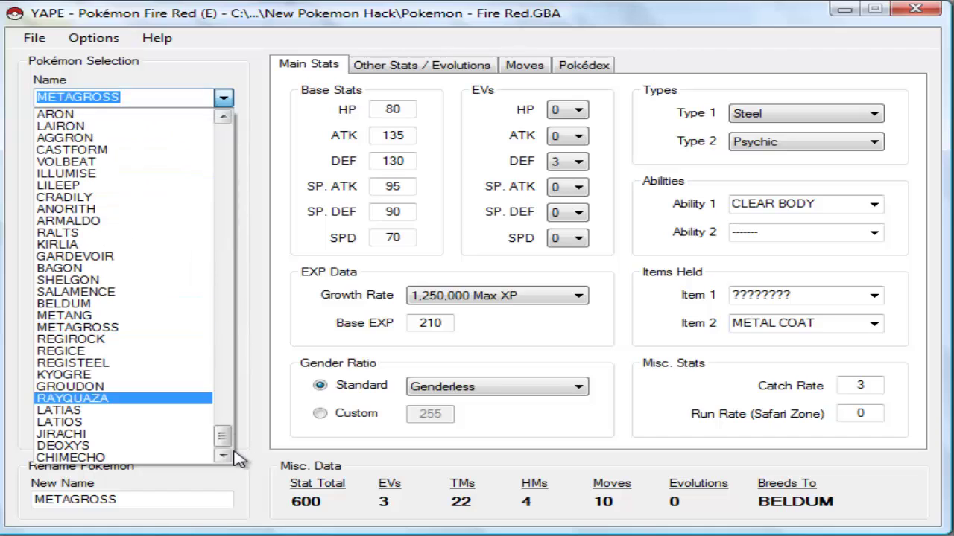
drag(222, 436, 223, 126)
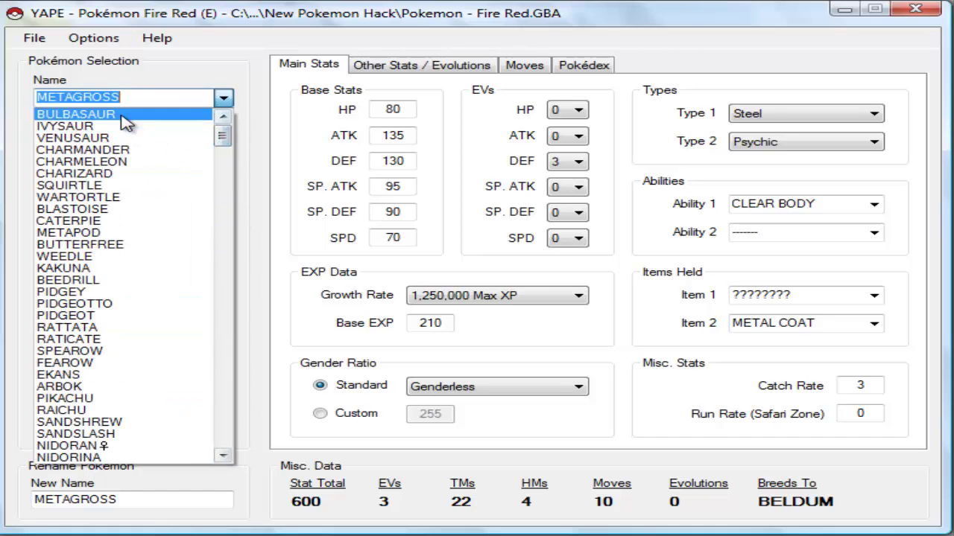
click(126, 119)
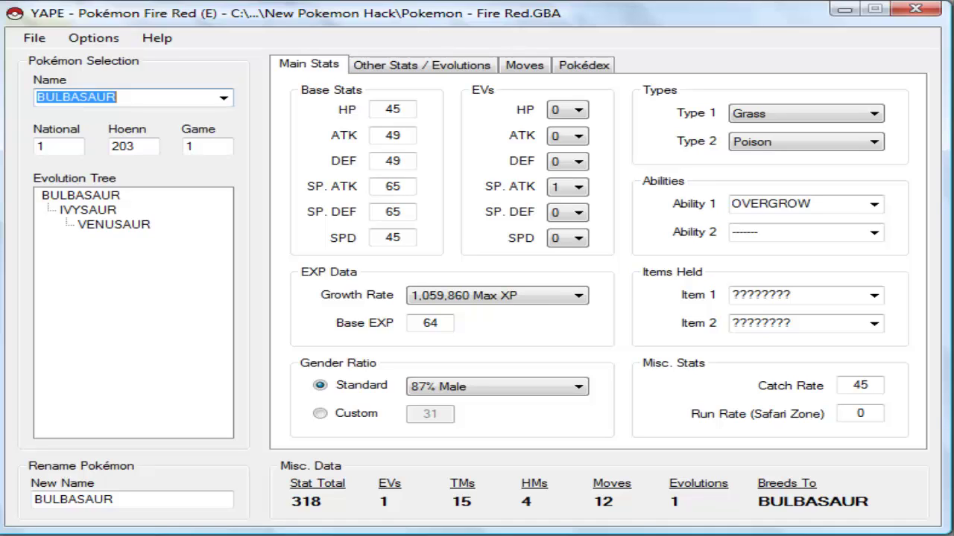
Raise Bulbasaur's base Attack to 255 and save the Fire Red ROM.
click(408, 136)
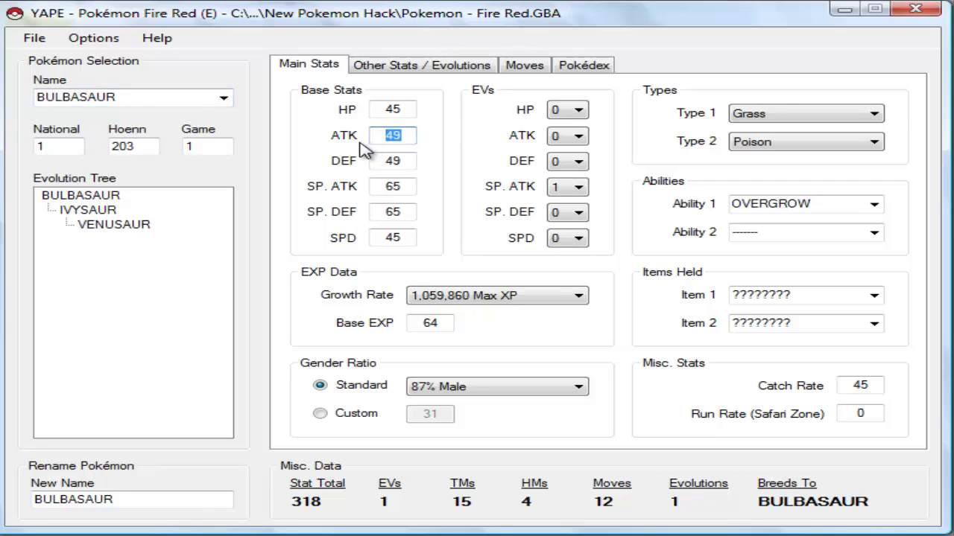
text(255)
click(34, 37)
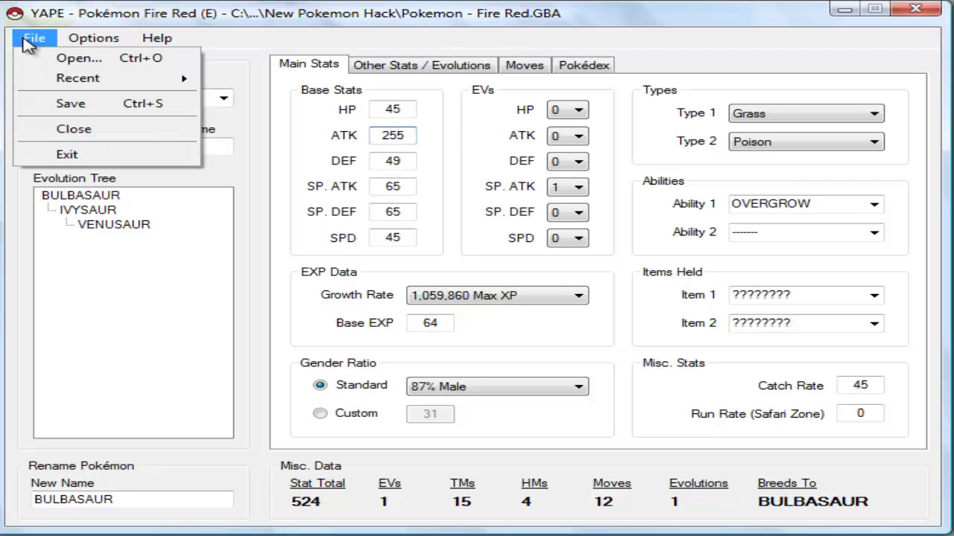
click(88, 106)
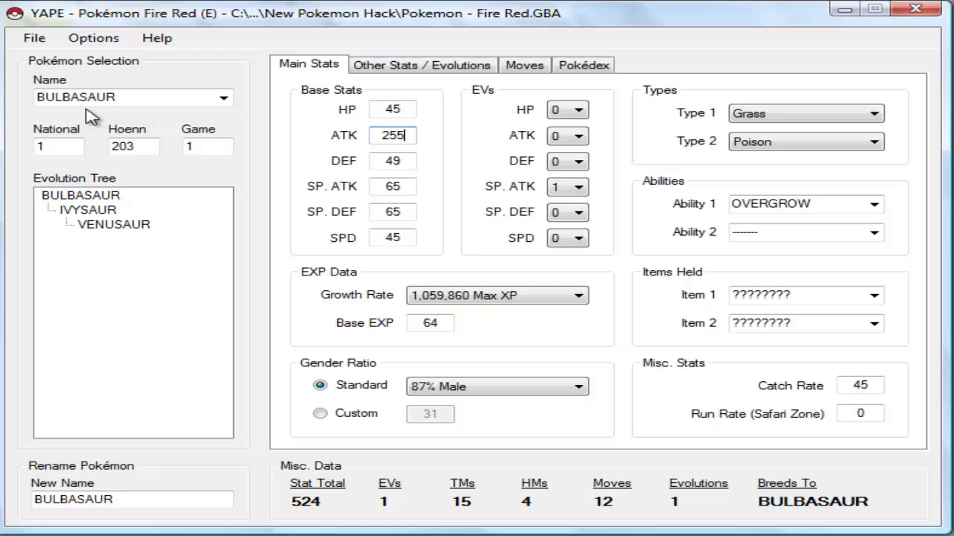
click(106, 208)
click(34, 38)
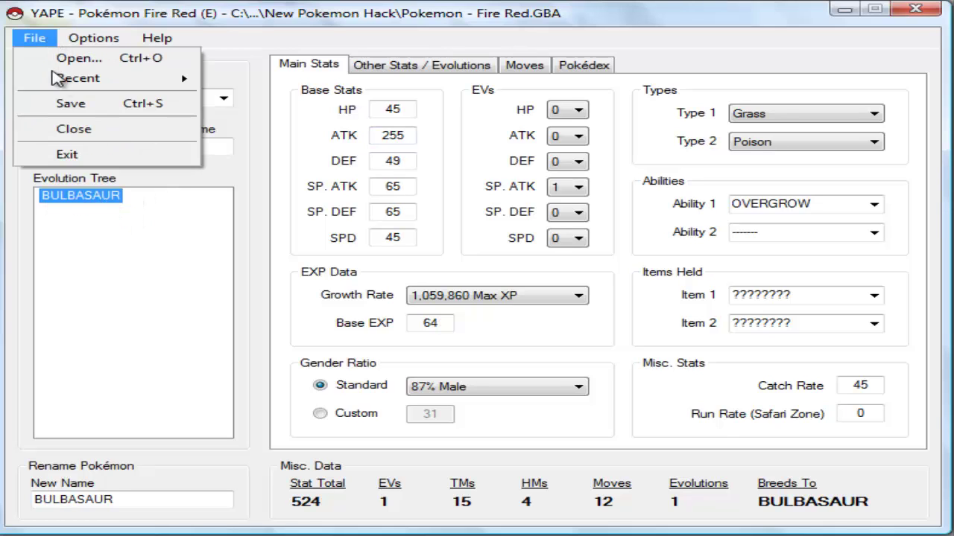
click(74, 102)
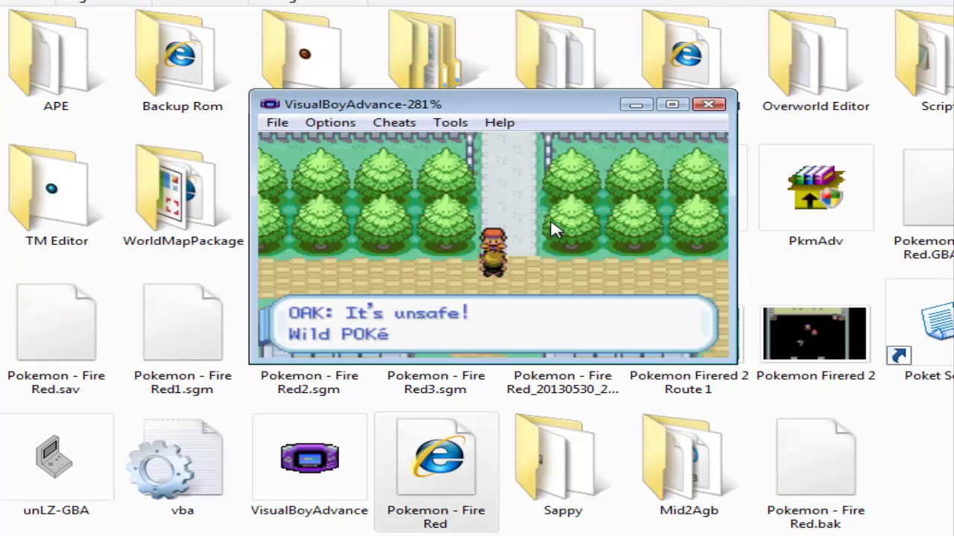
Play through Oak's intro and take Bulbasaur as the starter without a nickname.
key(z)
key(z)
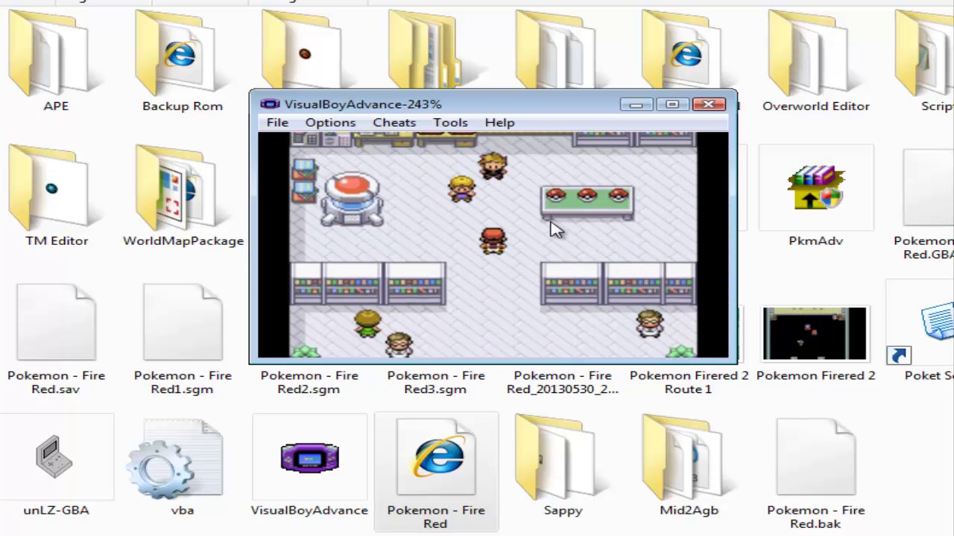
key(z)
key(z)
key(z)
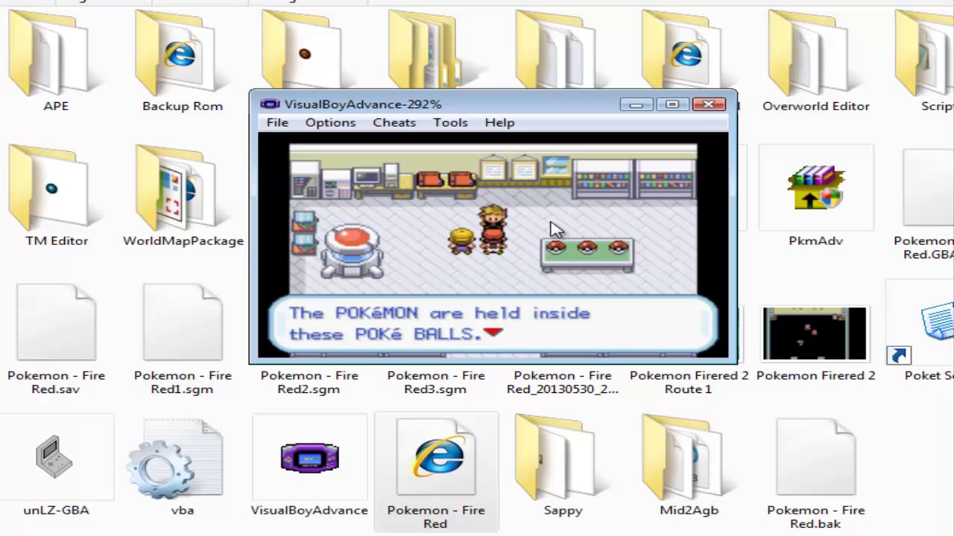
key(z)
key(z)
key(z)
key(z)
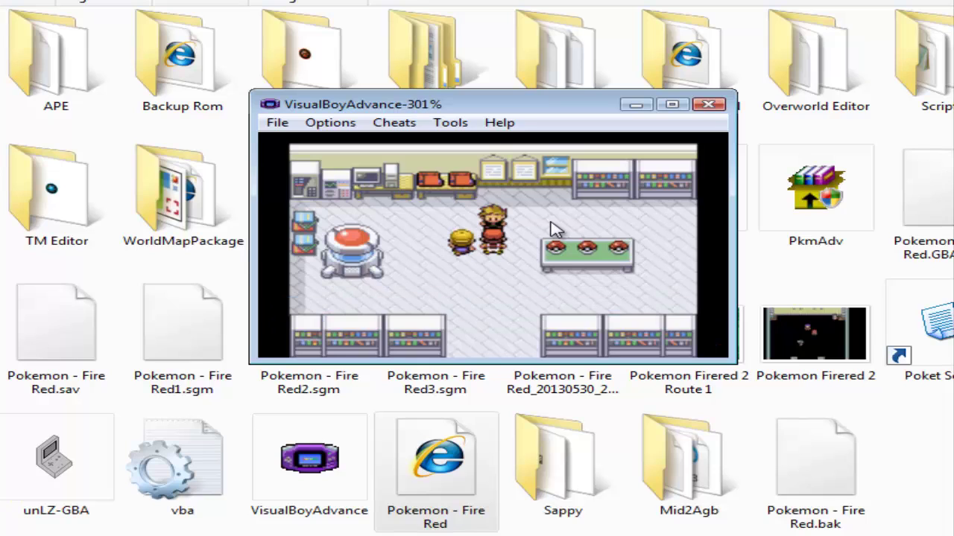
key(z)
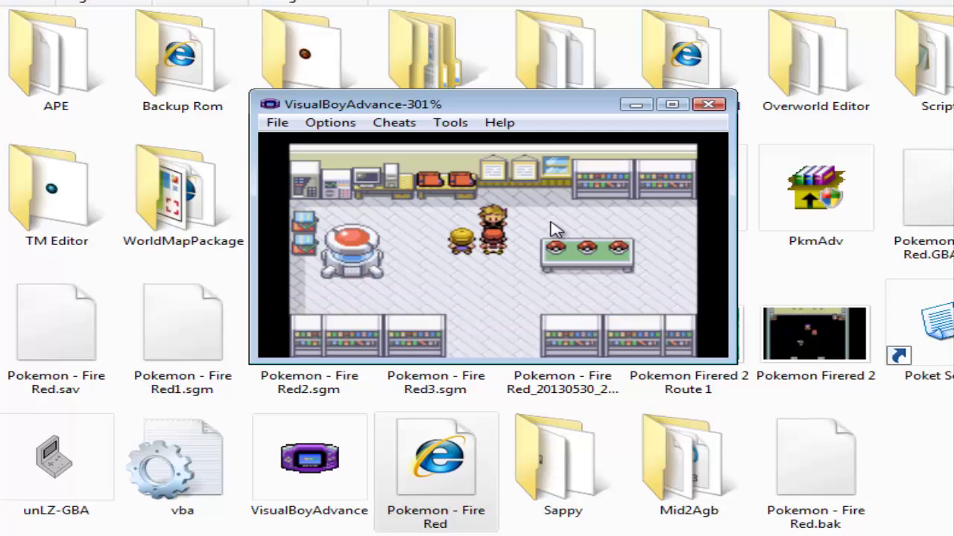
key(Right)
key(z)
key(z)
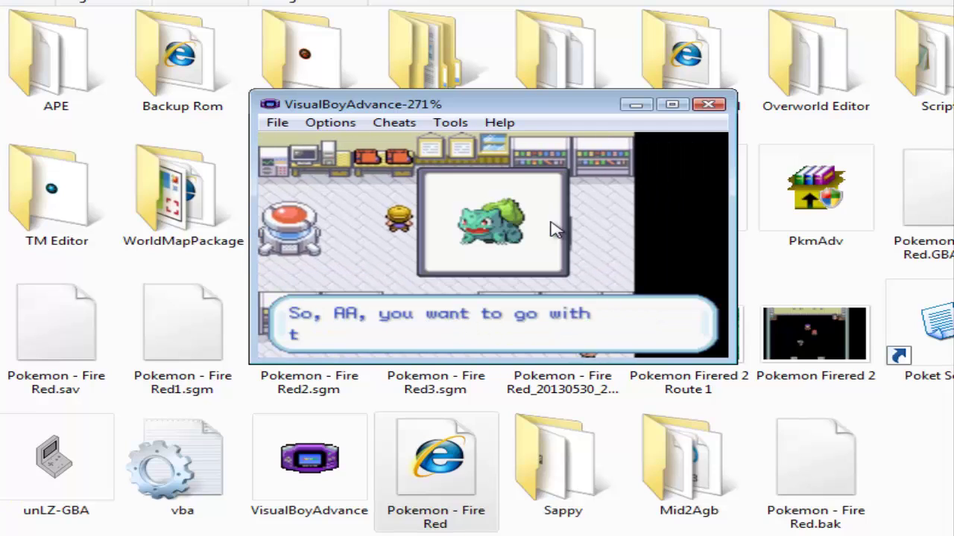
key(z)
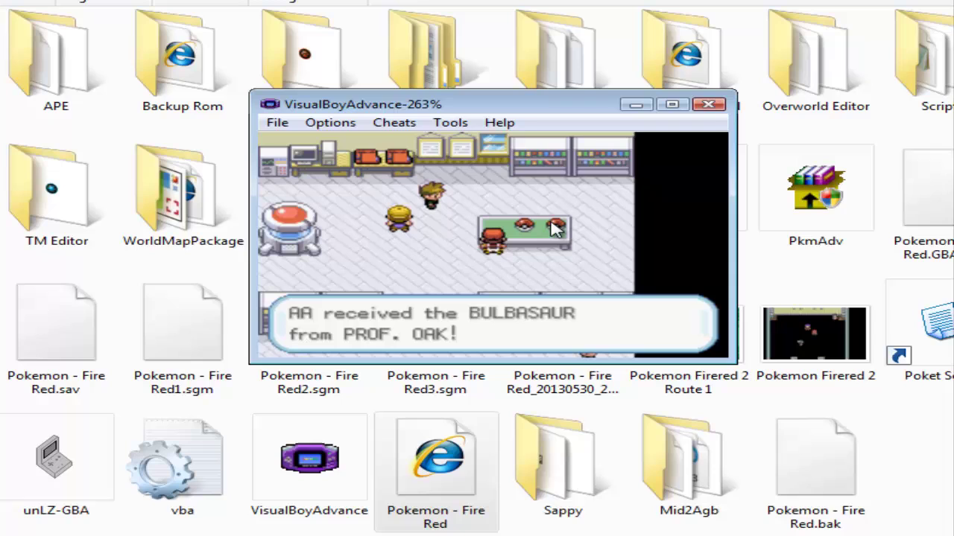
key(x)
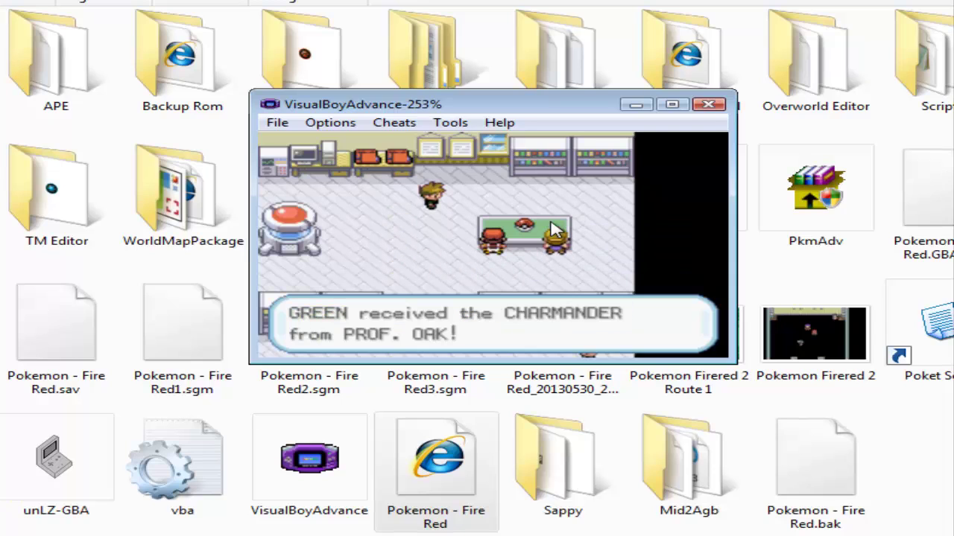
Check Bulbasaur's attack of 31 and its moves in the party summary.
key(z)
key(Return)
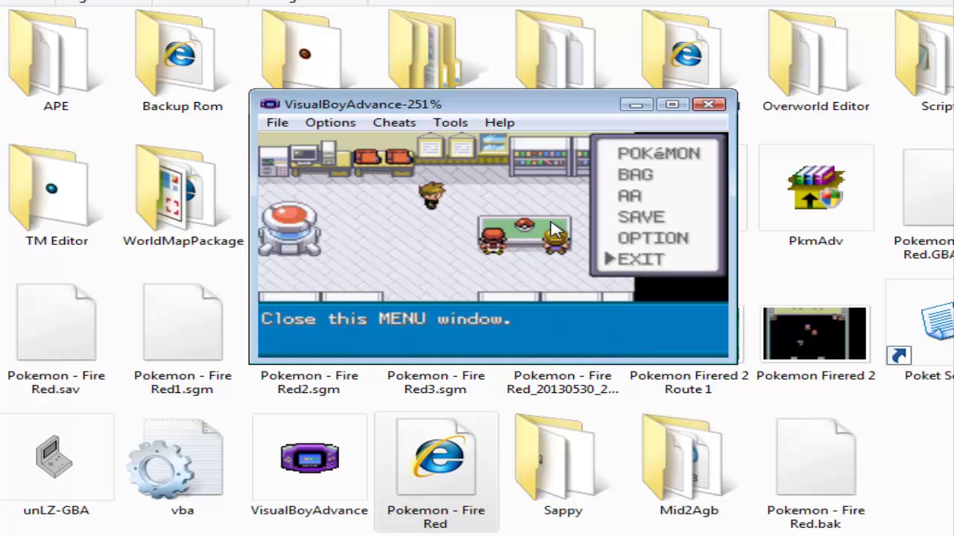
key(Down)
key(z)
key(z)
key(z)
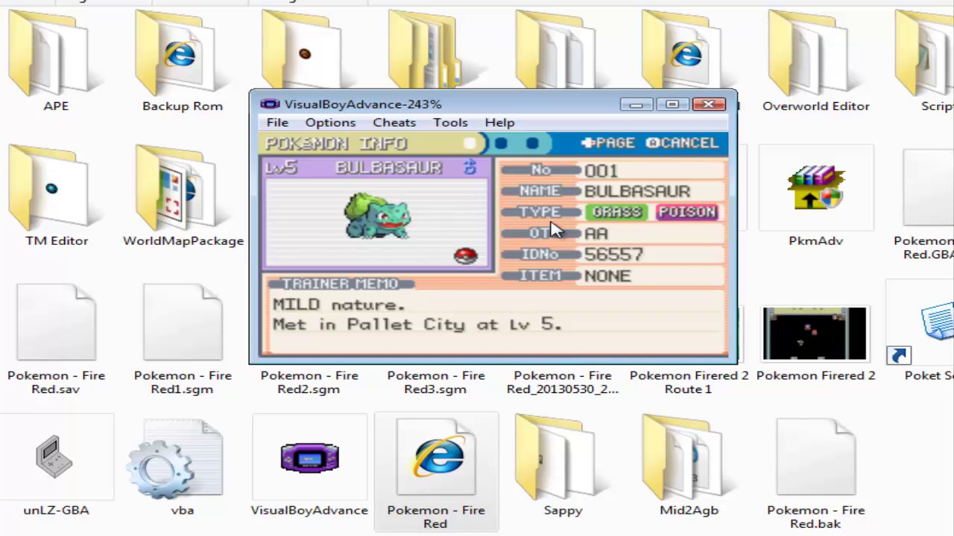
key(Right)
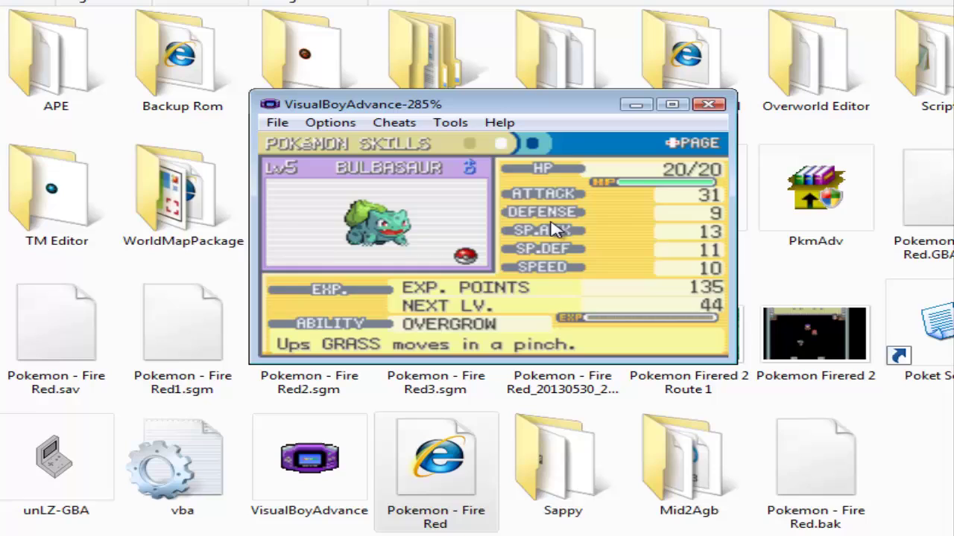
key(Right)
key(Left)
key(x)
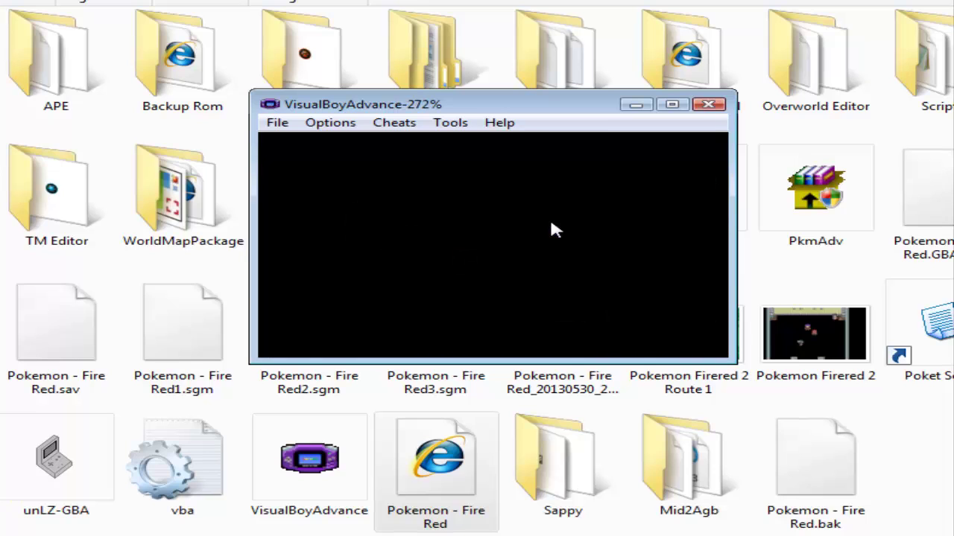
Start the battle against the rival's Charmander, then close VisualBoyAdvance.
key(Left)
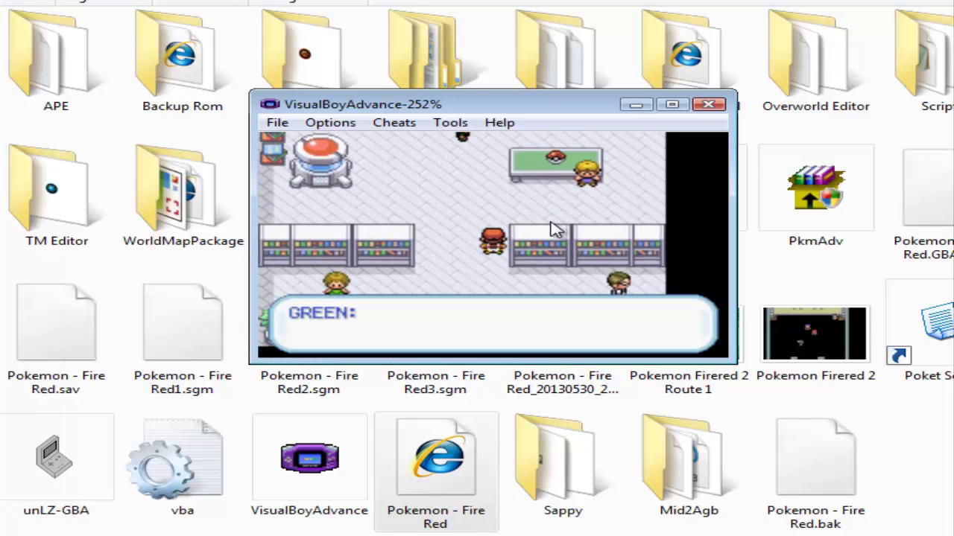
key(z)
key(z)
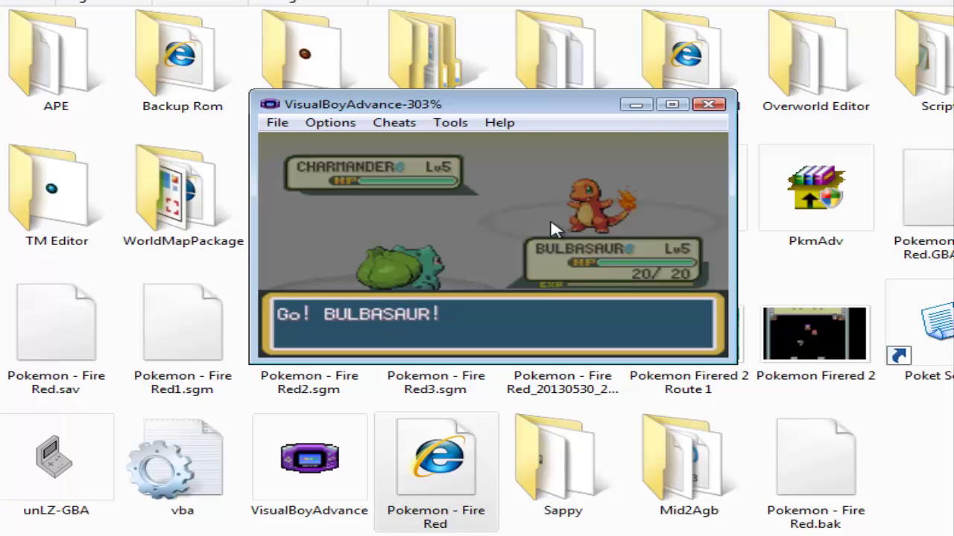
key(z)
key(z)
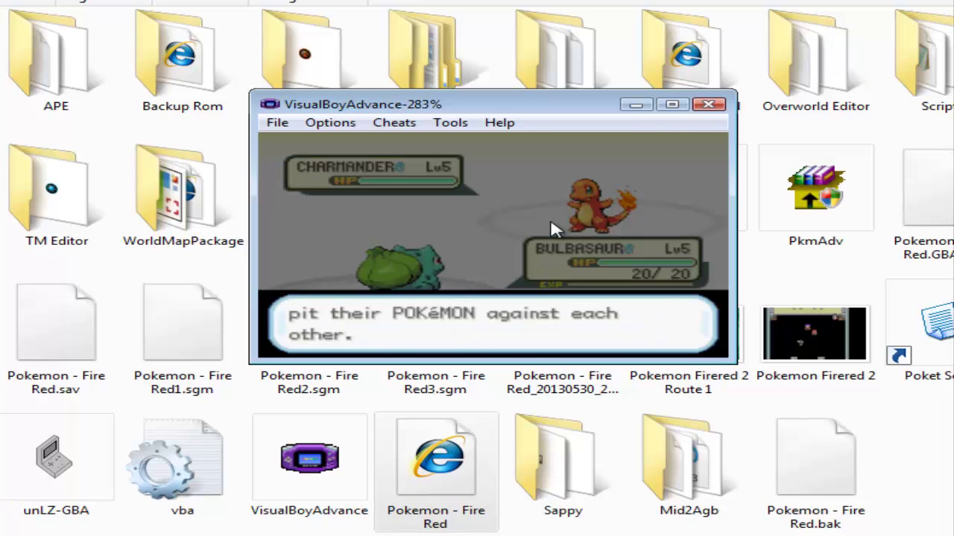
key(z)
key(z)
key(z)
key(z)
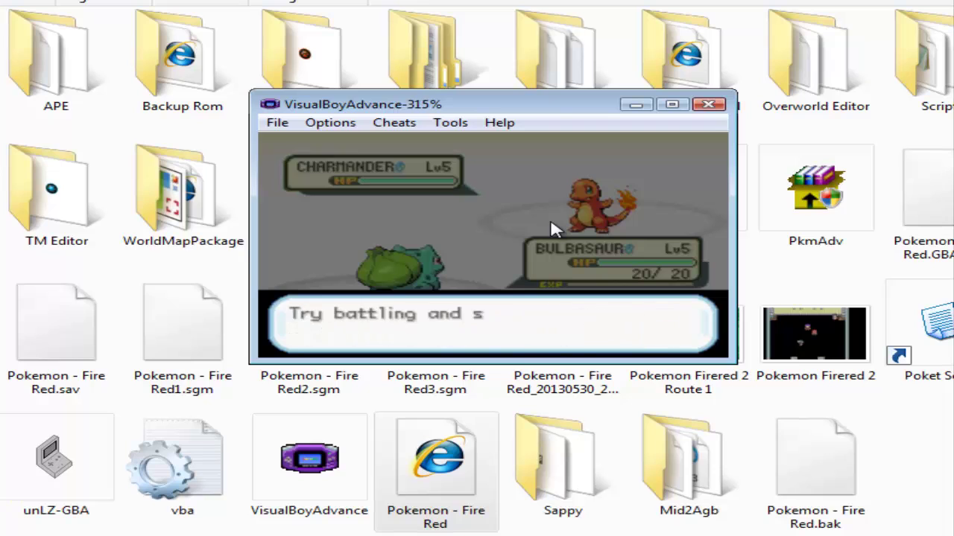
key(z)
key(z)
key(z)
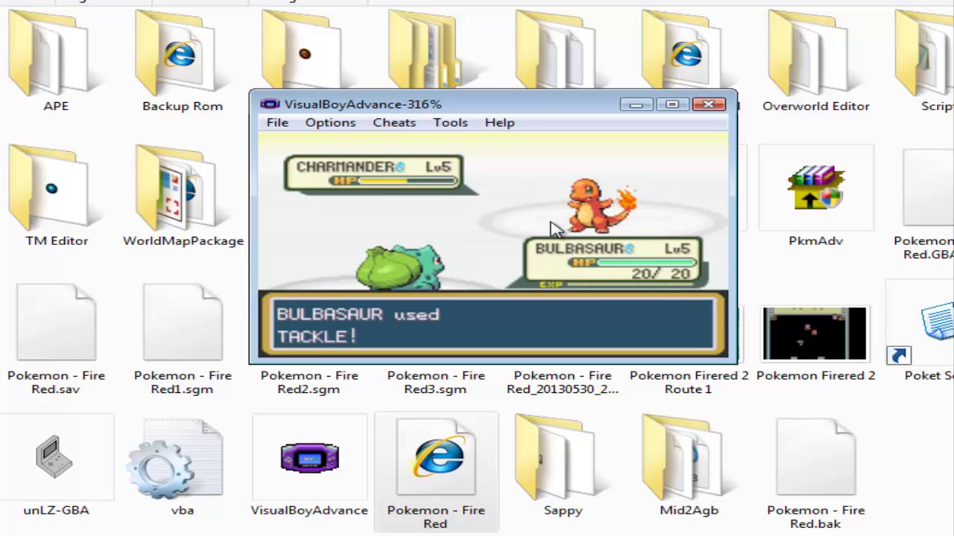
key(z)
click(707, 105)
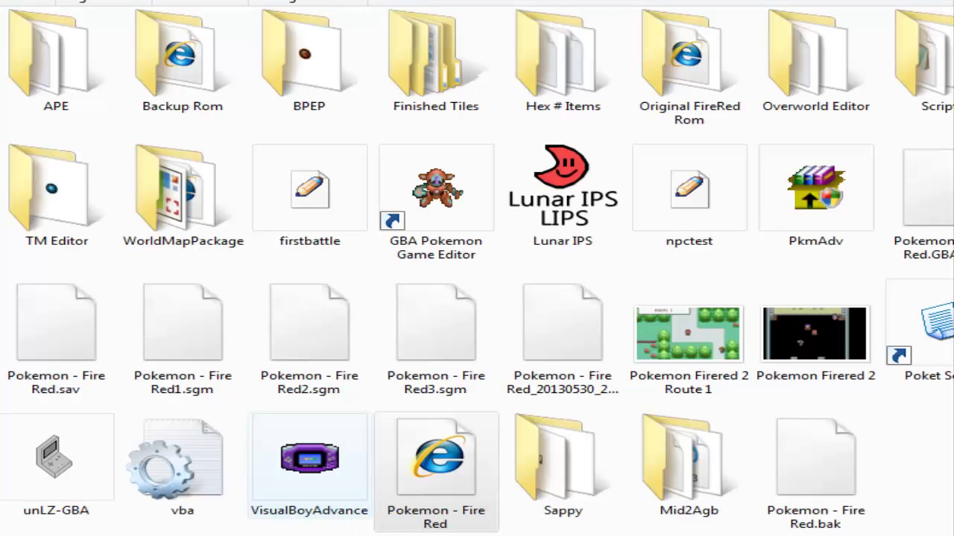
Reopen YAPE and browse Bulbasaur's Pokédex, Moves and Other Stats / Evolutions tabs.
double_click(488, 421)
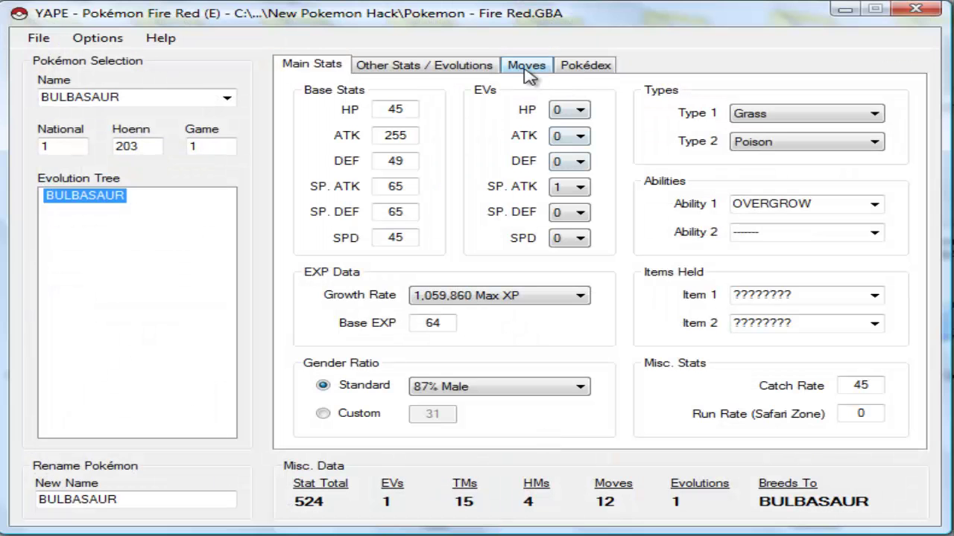
click(594, 64)
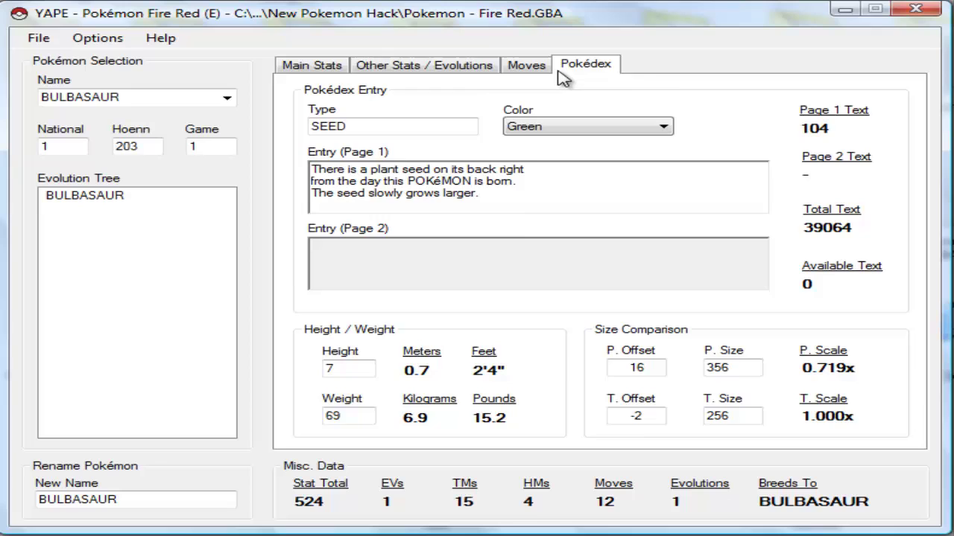
click(550, 69)
click(465, 70)
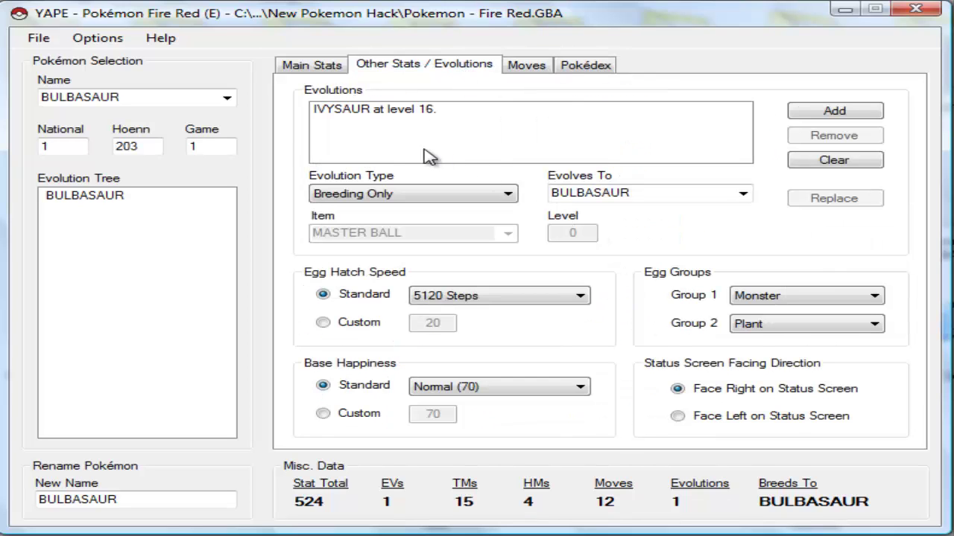
Load Bulbasaur's IVYSAUR-at-level-16 evolution into the editing fields, keeping IVYSAUR as target.
click(391, 111)
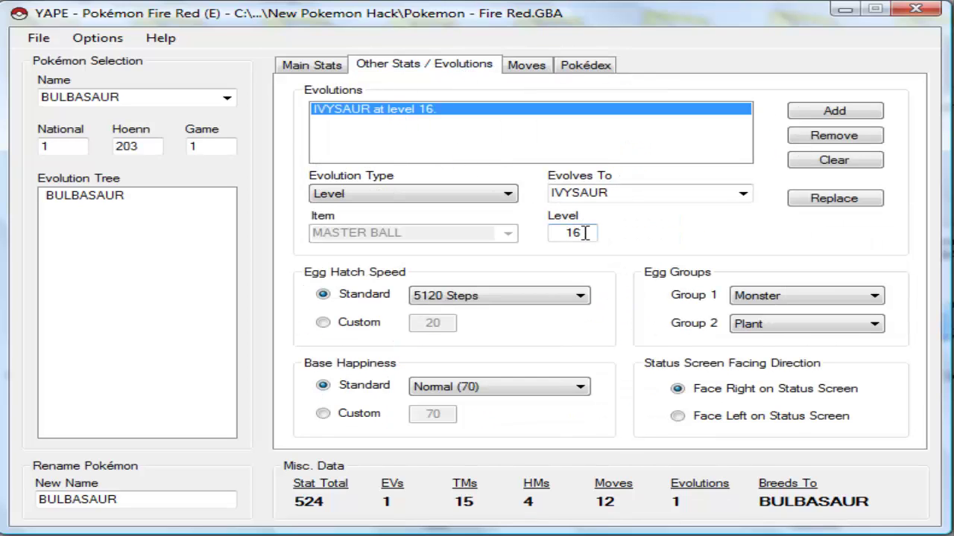
click(743, 196)
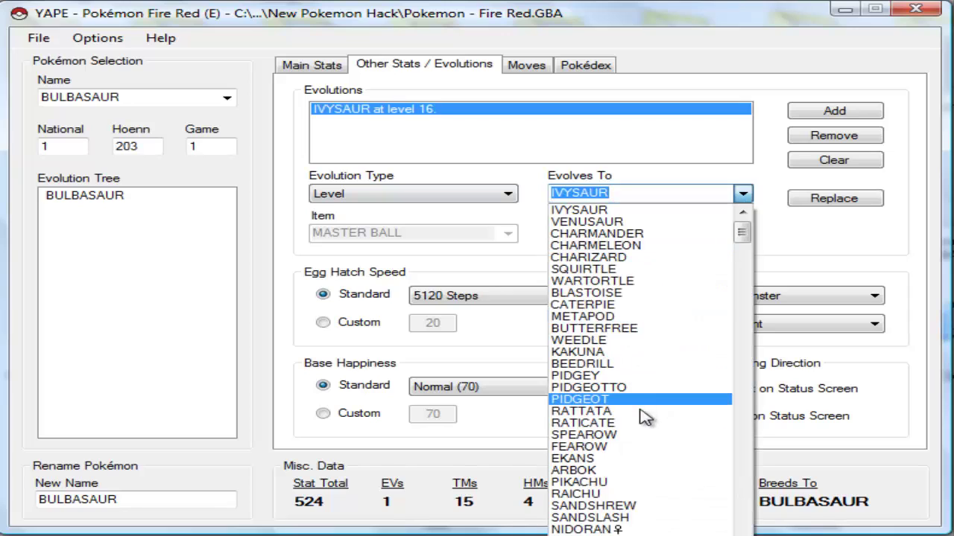
click(241, 159)
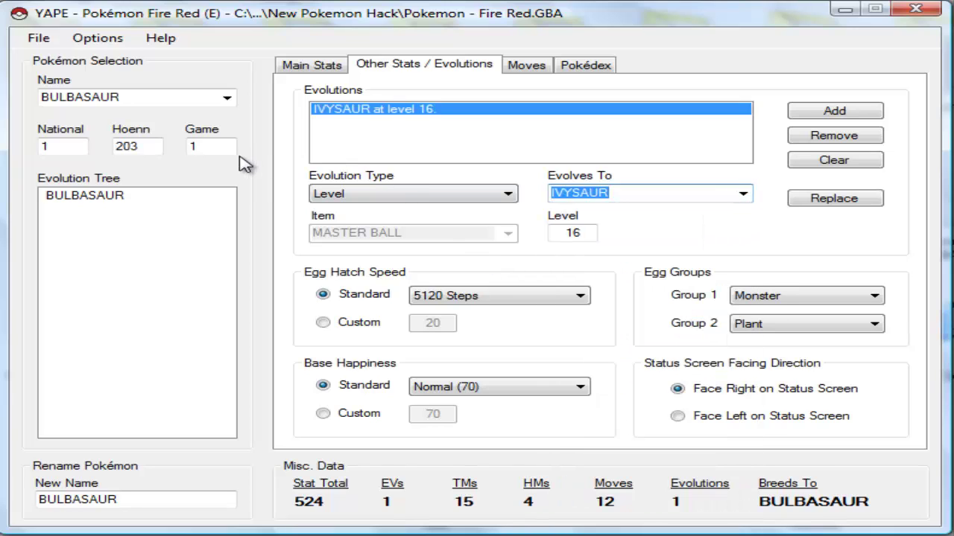